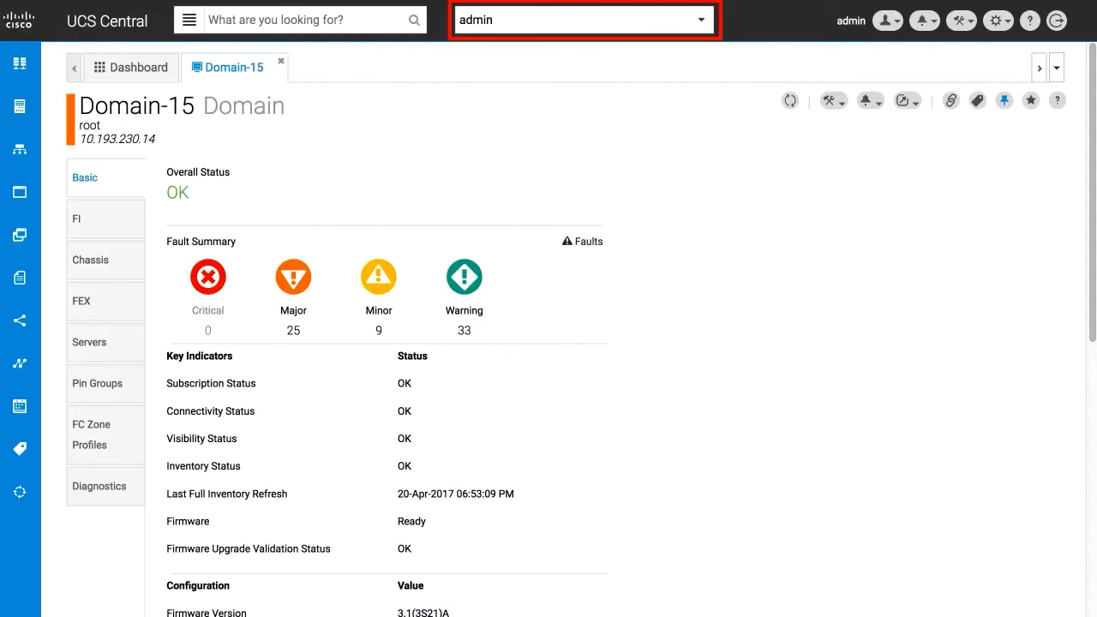
# Evaluate globalizing Domain-15's VLANs and VSANs into domain group root, permitting the root org
pyautogui.write('Glo')
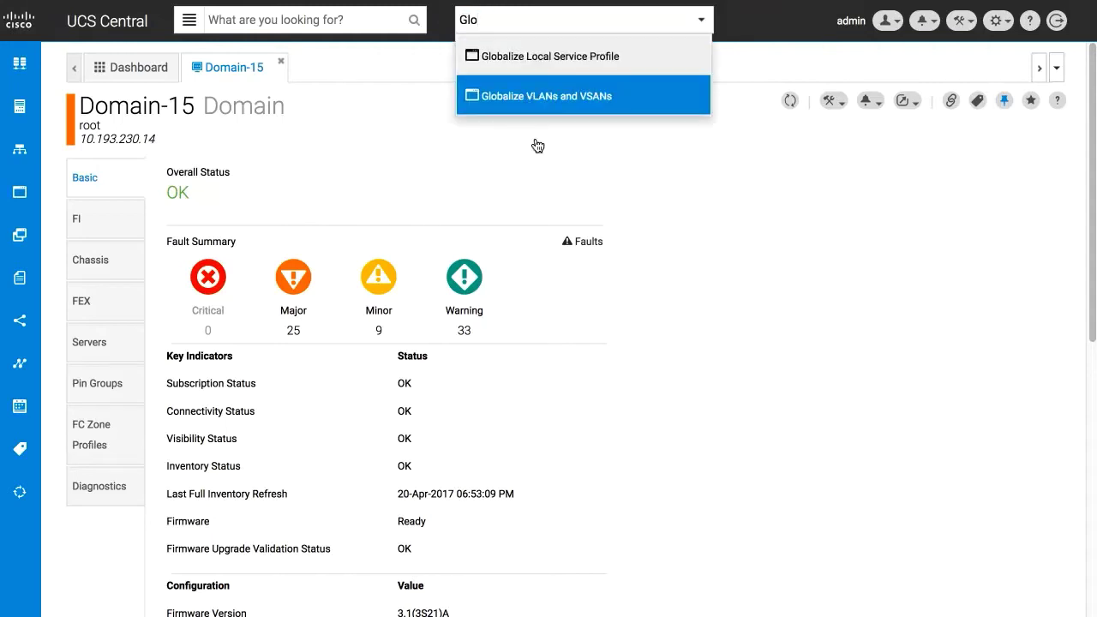
pyautogui.click(507, 100)
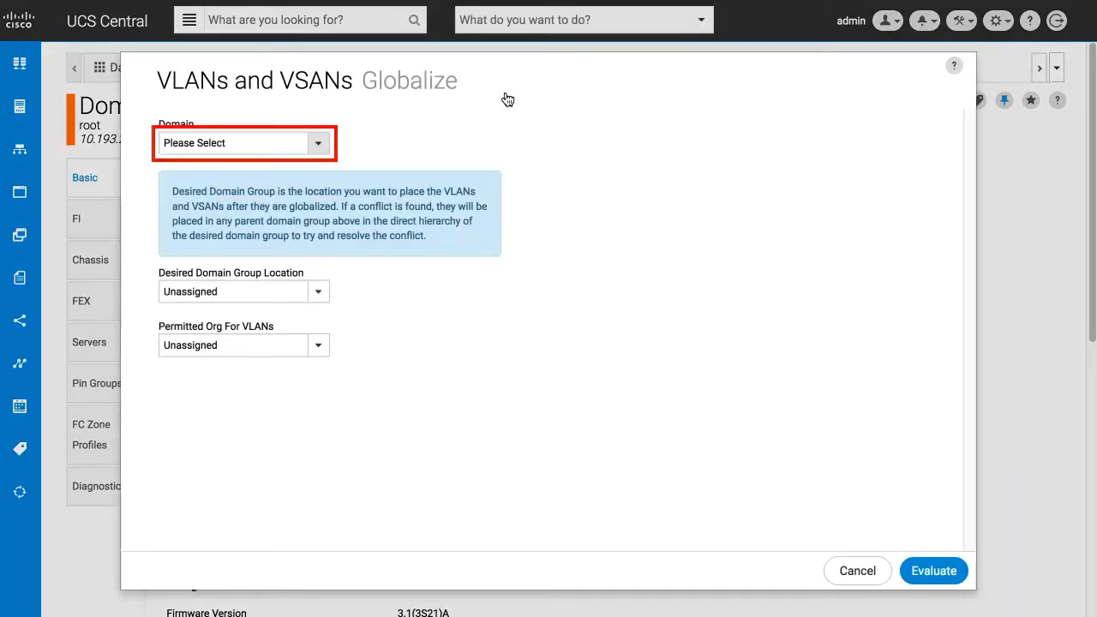
pyautogui.click(203, 146)
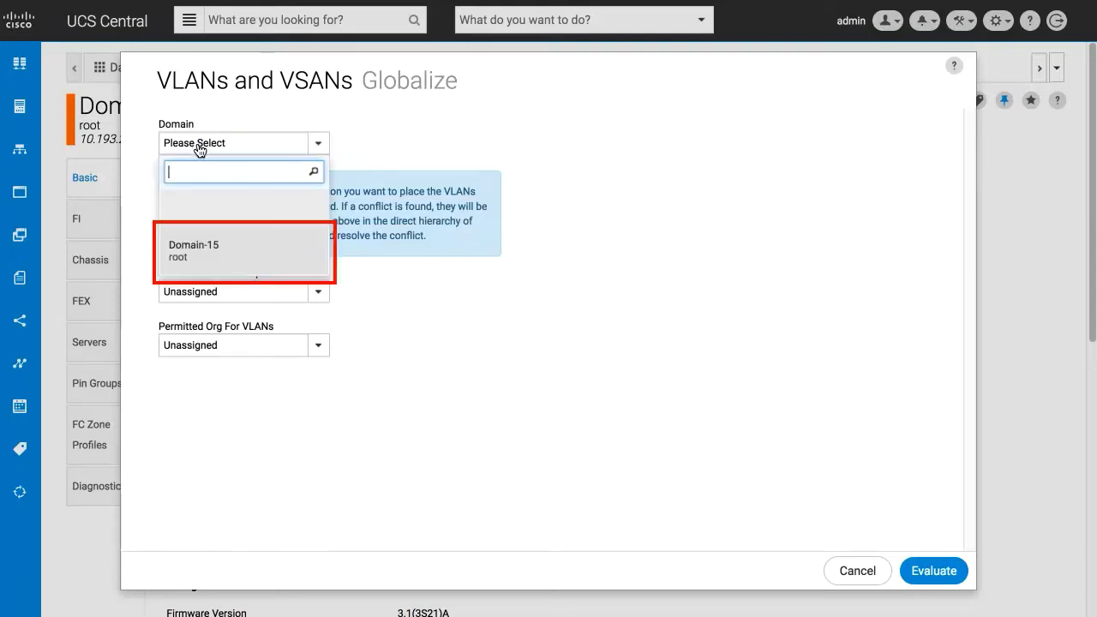
pyautogui.click(190, 255)
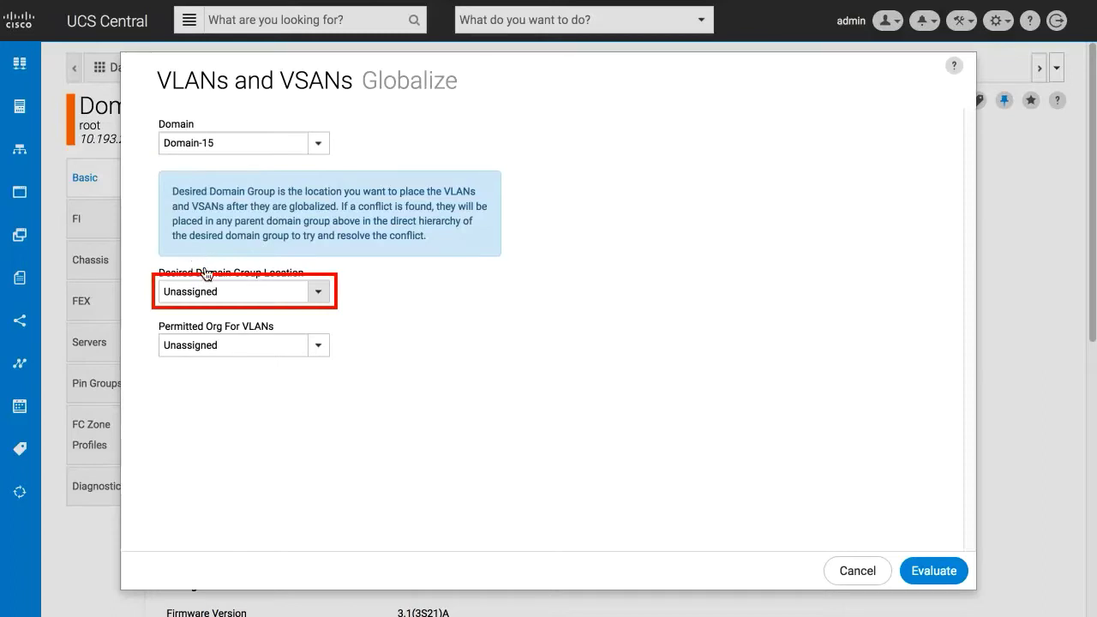
pyautogui.click(208, 295)
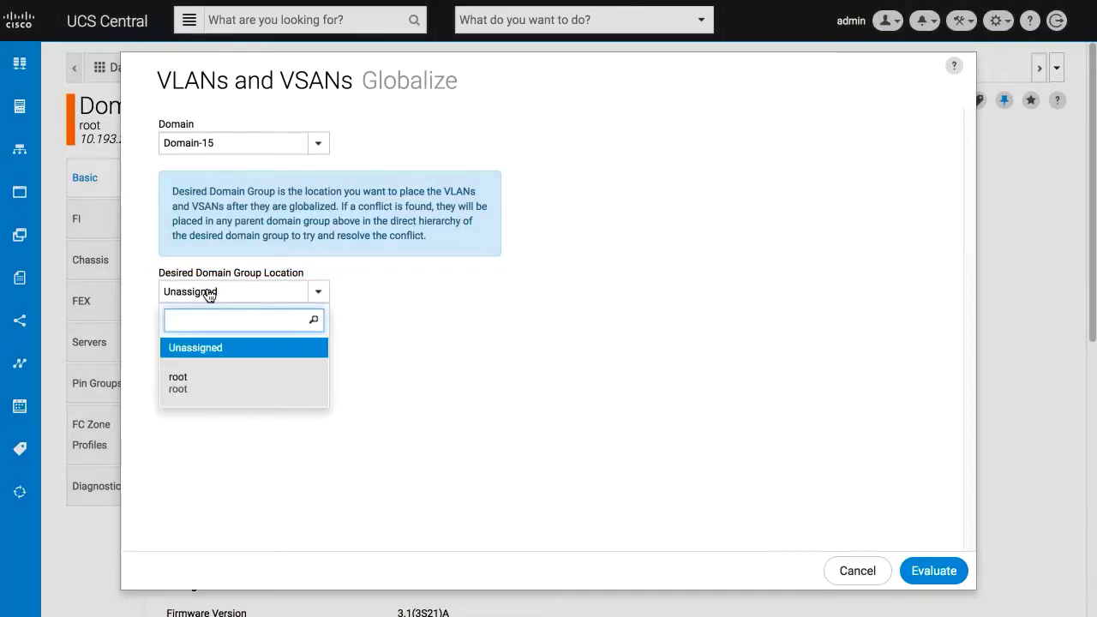
pyautogui.click(201, 385)
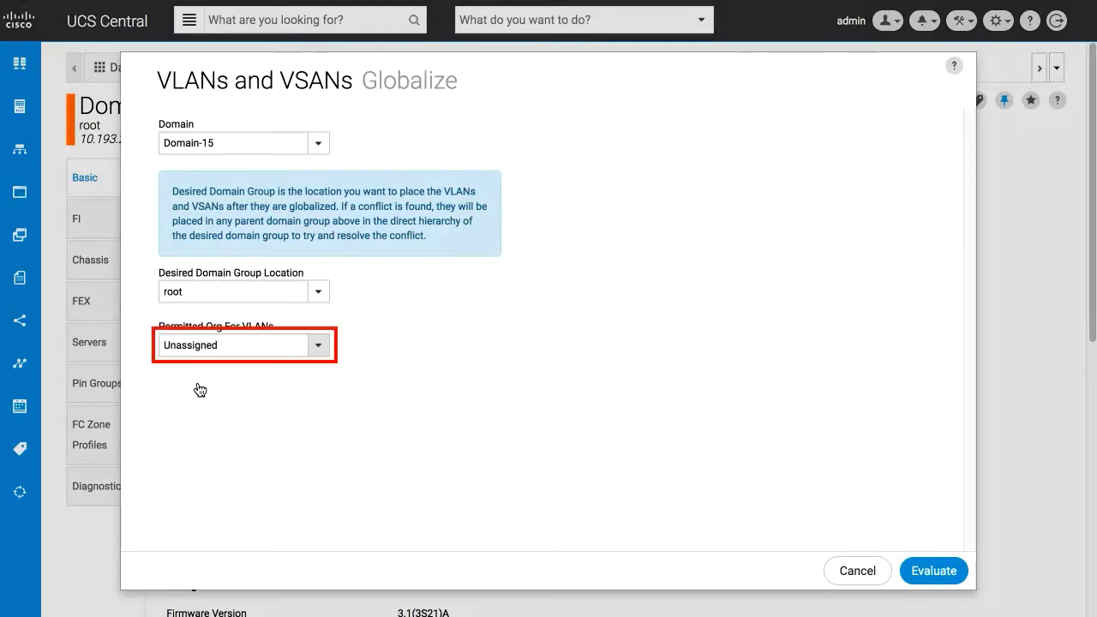
pyautogui.click(212, 349)
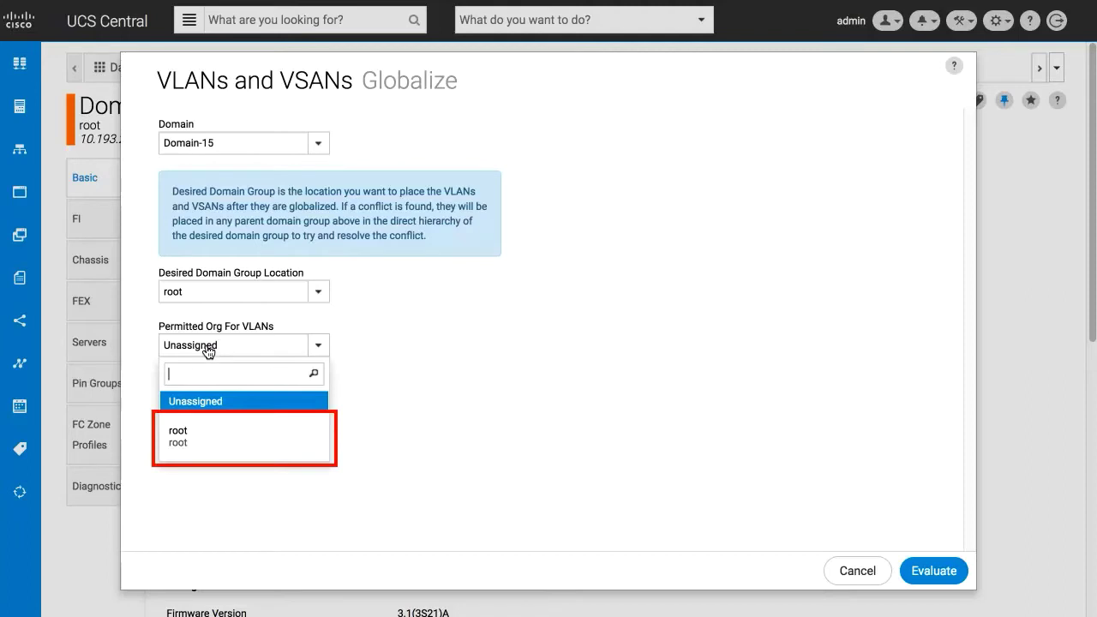
pyautogui.click(196, 442)
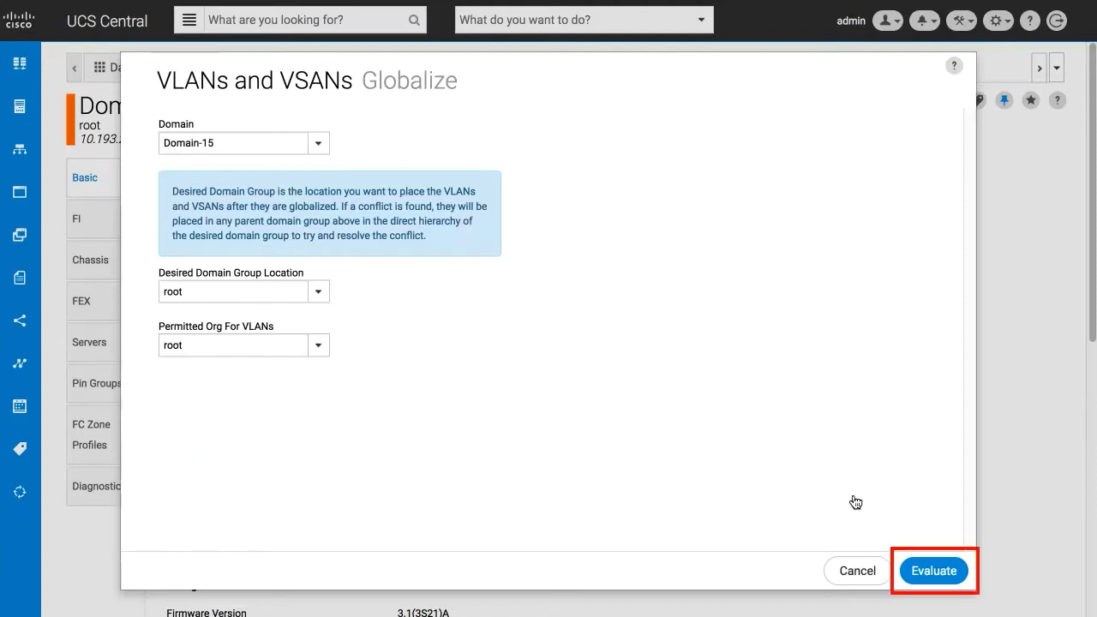
pyautogui.click(934, 571)
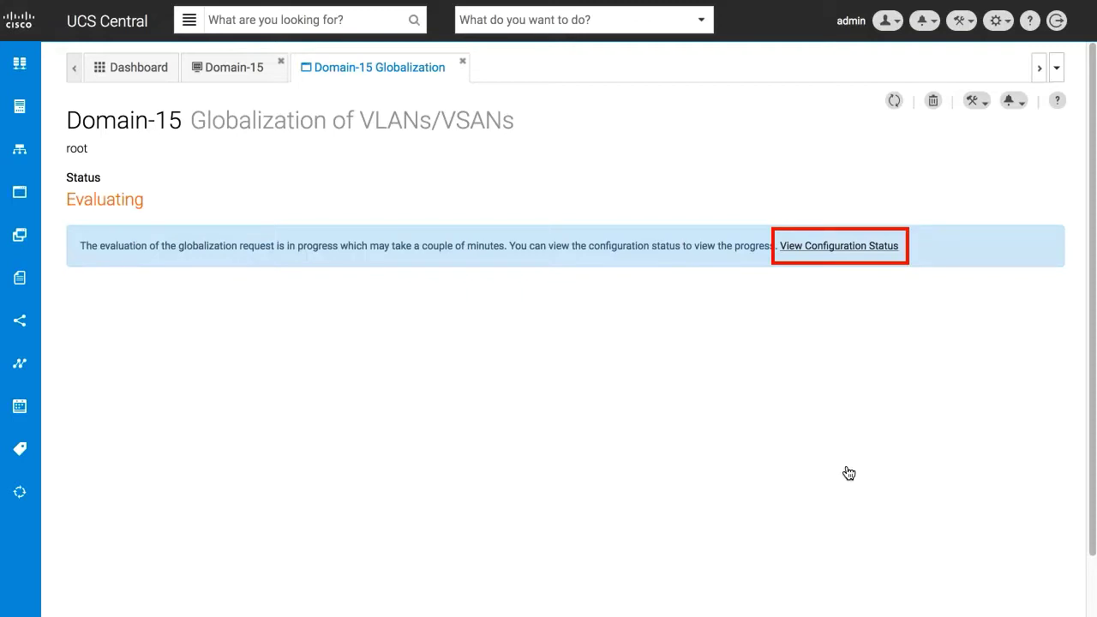
# Check the evaluation's configuration status and FSM stages, then dismiss the status dialog
pyautogui.click(828, 247)
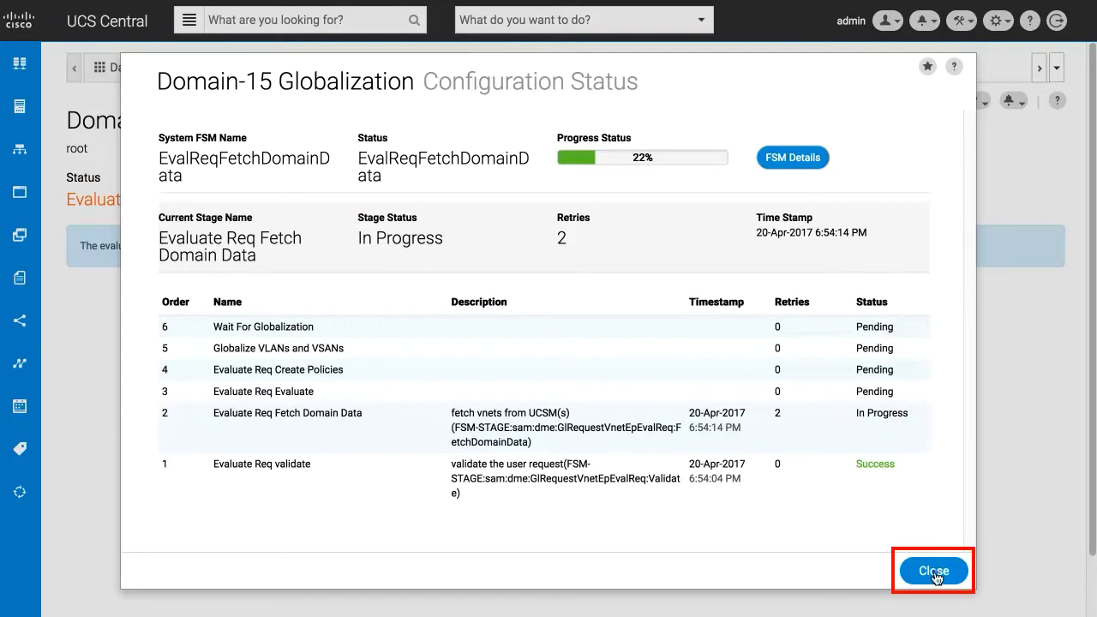
pyautogui.click(934, 573)
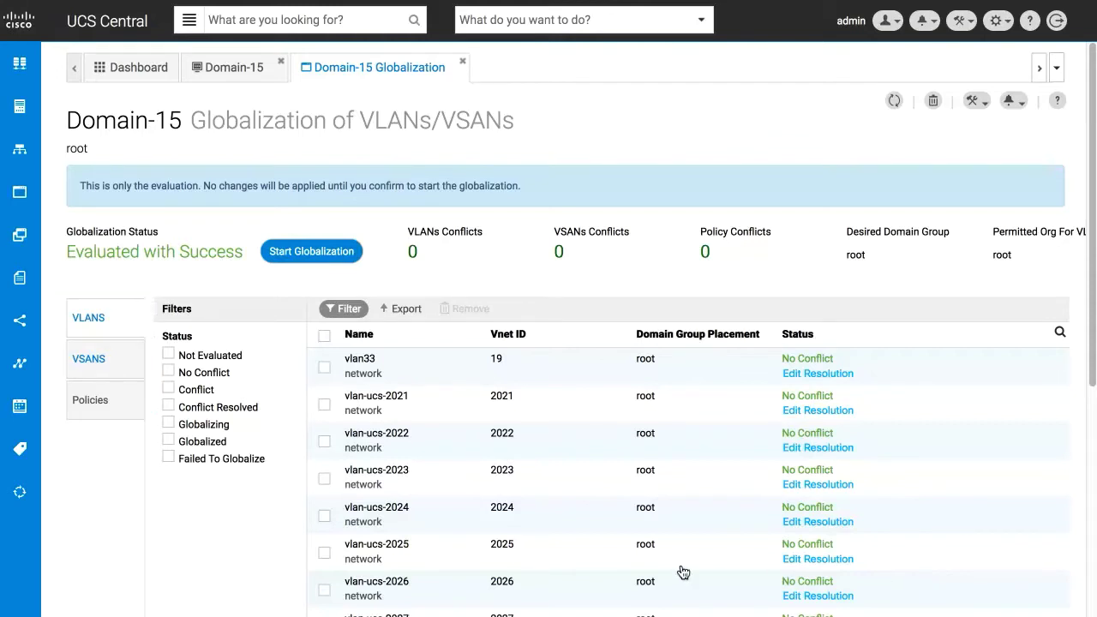
# Review the evaluated VSANs, policies and VLANs, ending on the ten conflict-free VSANs
pyautogui.scroll(-2, 105, 363)
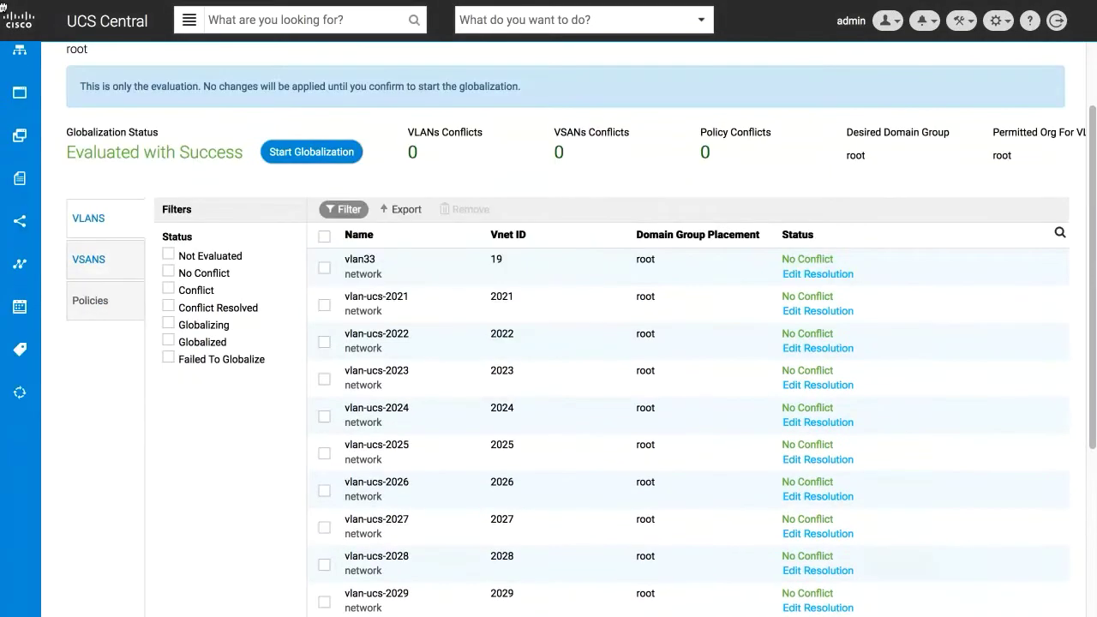
pyautogui.click(103, 260)
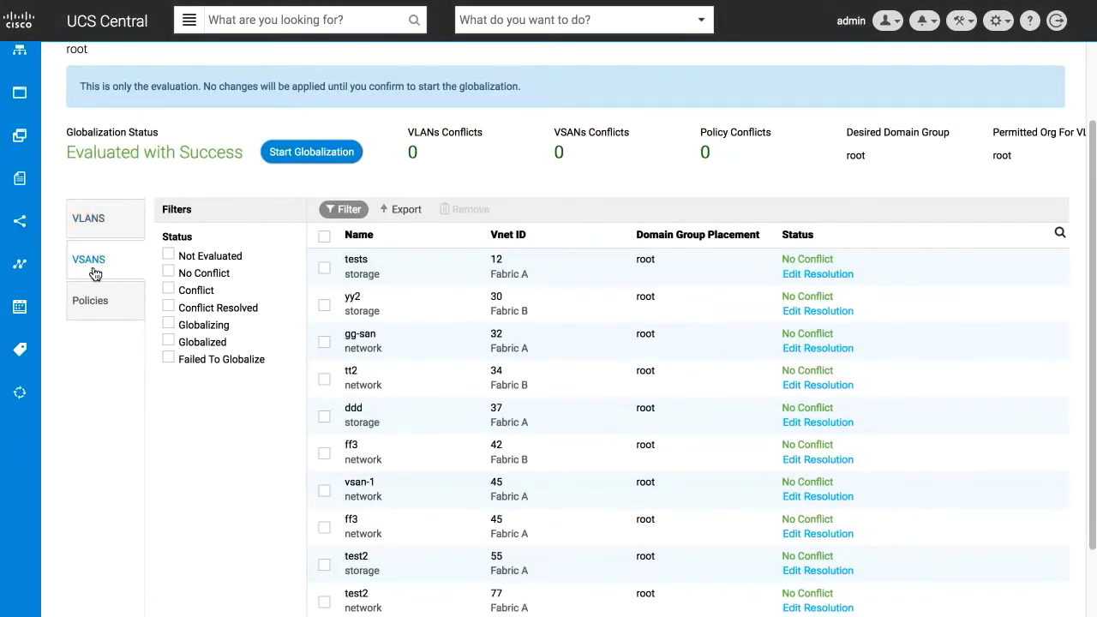
pyautogui.click(91, 299)
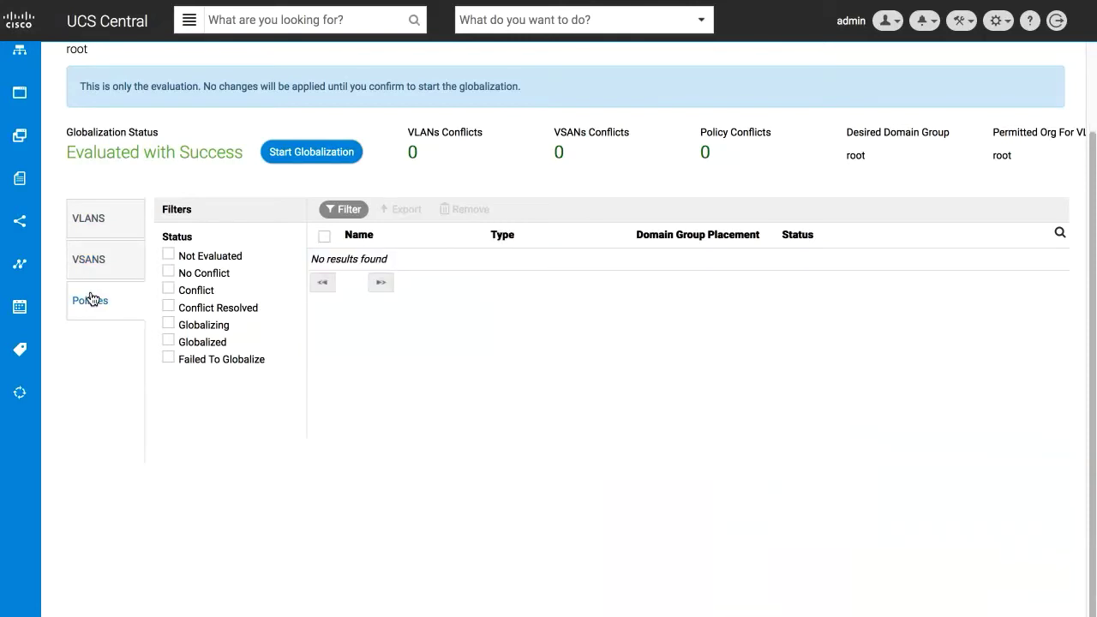
pyautogui.click(91, 219)
pyautogui.scroll(-1, 92, 222)
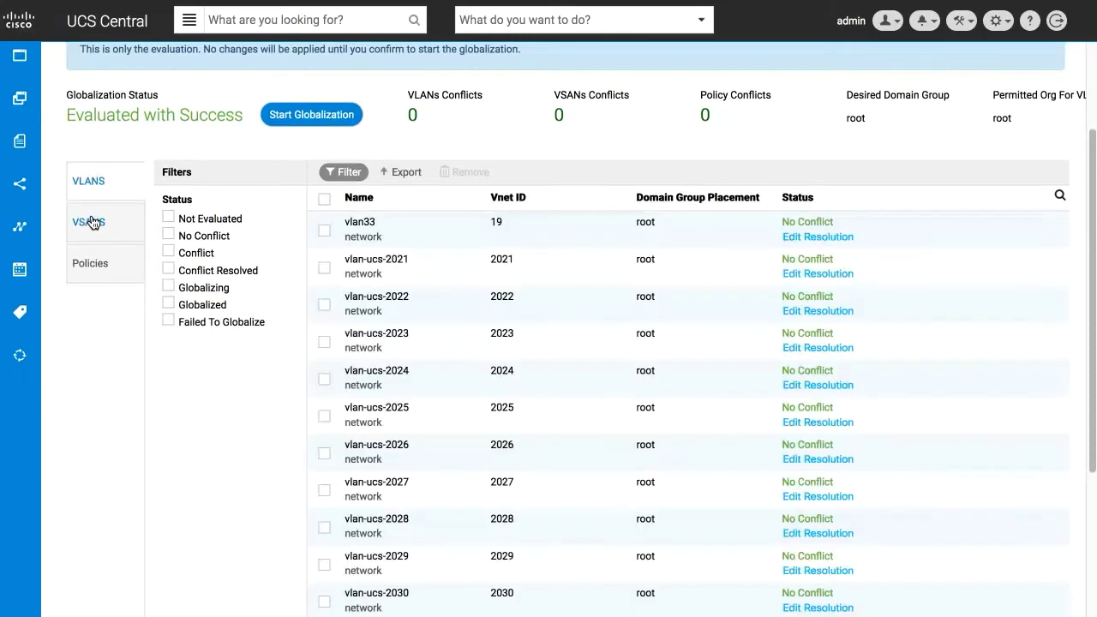
pyautogui.click(93, 222)
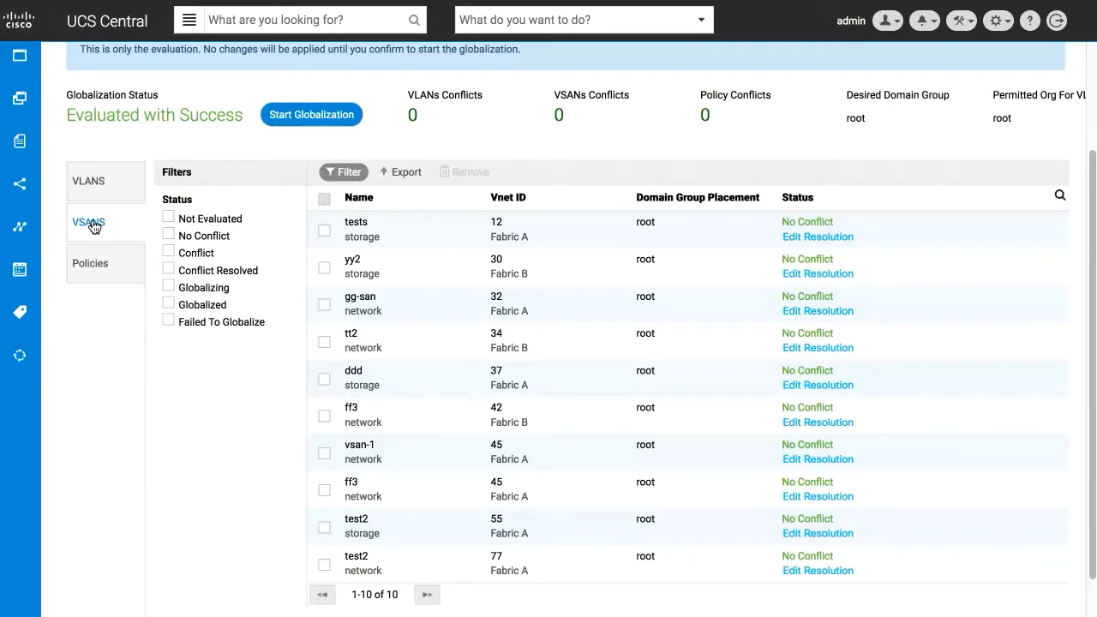
# Remove the tests, yy2 and gg-san VSANs from Domain-15's globalization, leaving seven VSANs
pyautogui.click(325, 231)
pyautogui.click(325, 270)
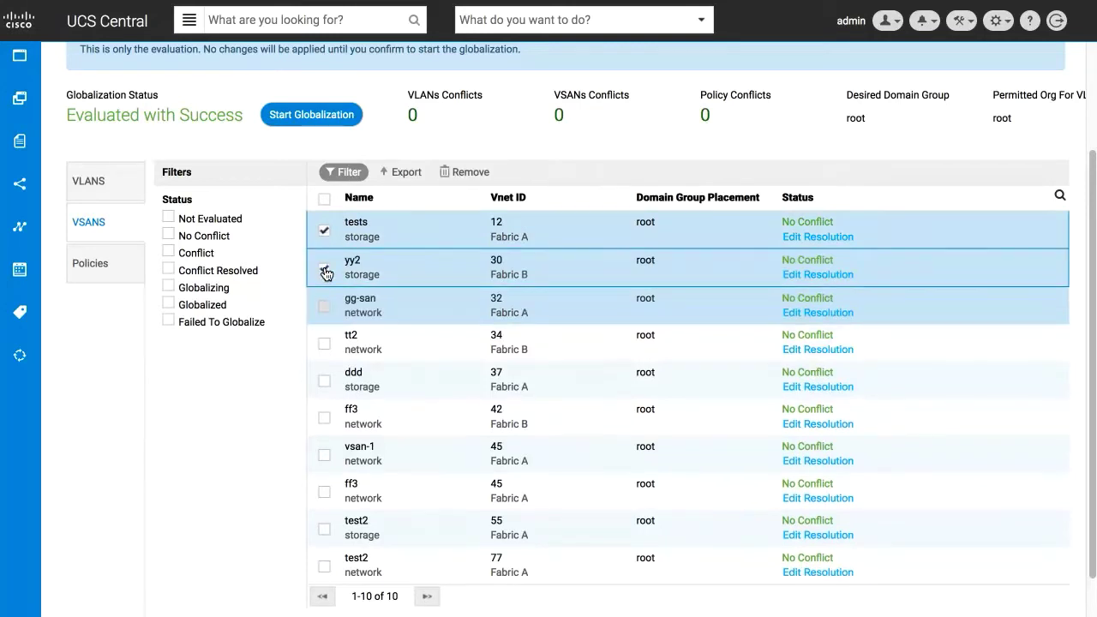
pyautogui.click(325, 309)
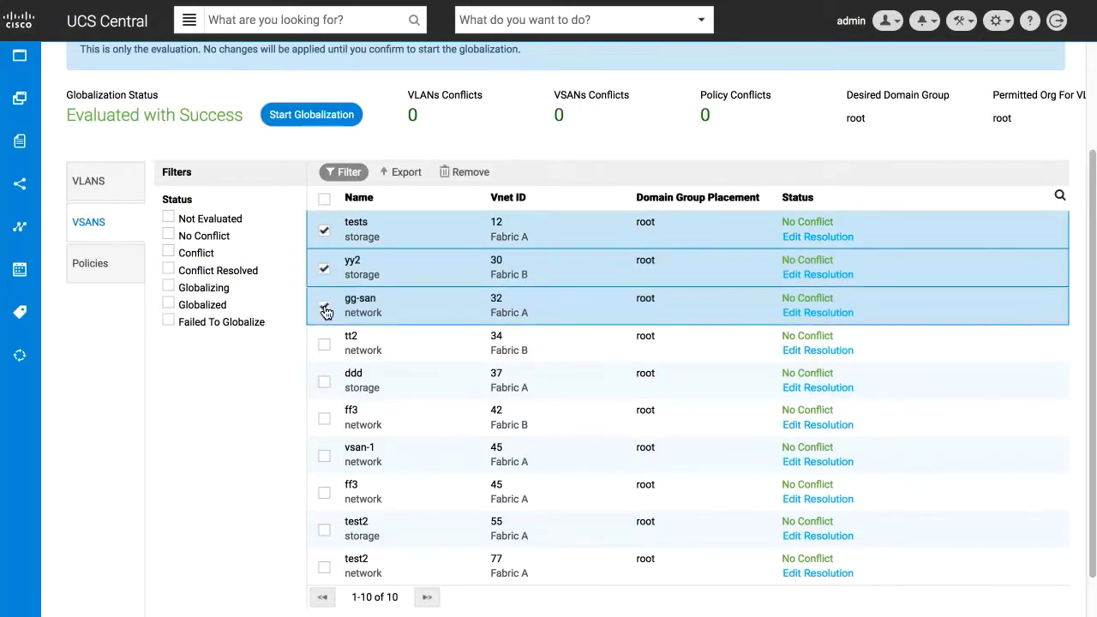
pyautogui.click(469, 173)
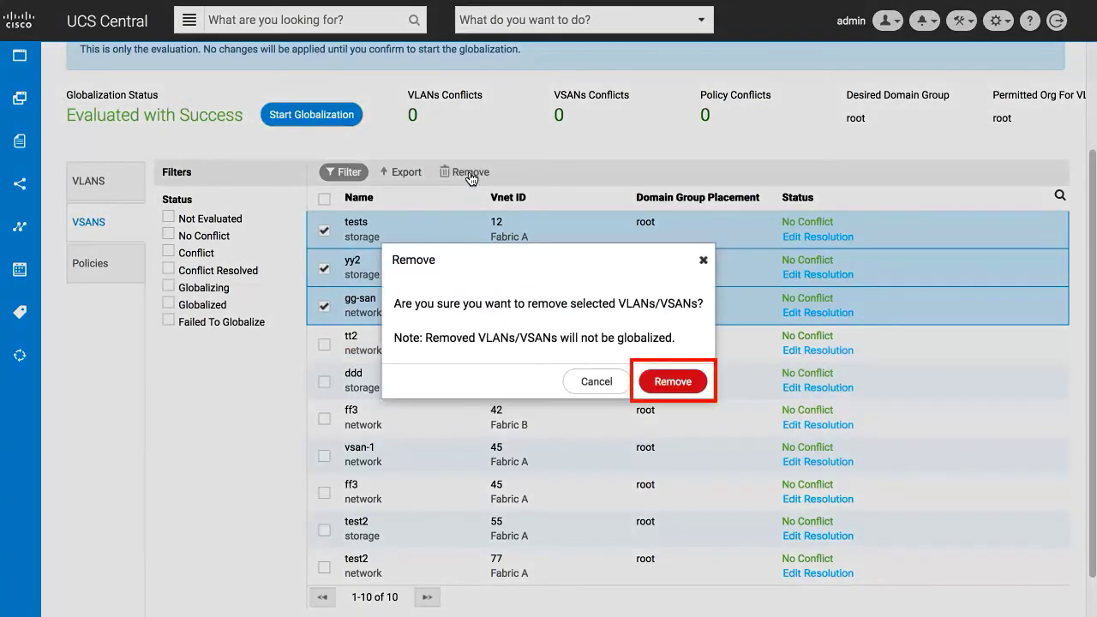
pyautogui.click(673, 381)
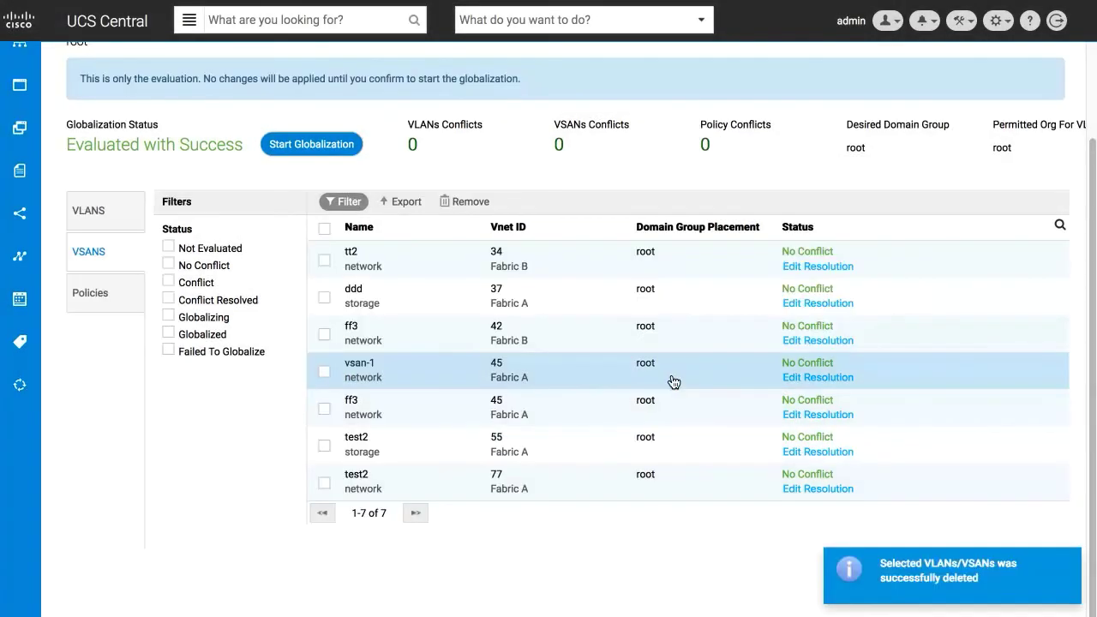
pyautogui.click(100, 214)
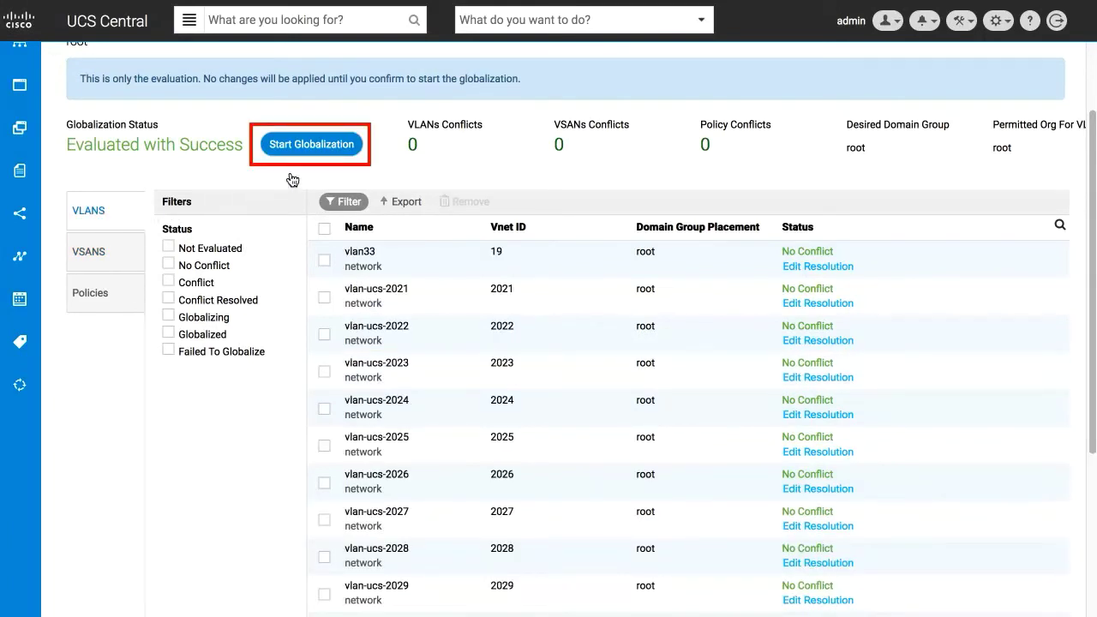
# Start and confirm globalization of Domain-15's remaining VLANs and VSANs
pyautogui.click(307, 148)
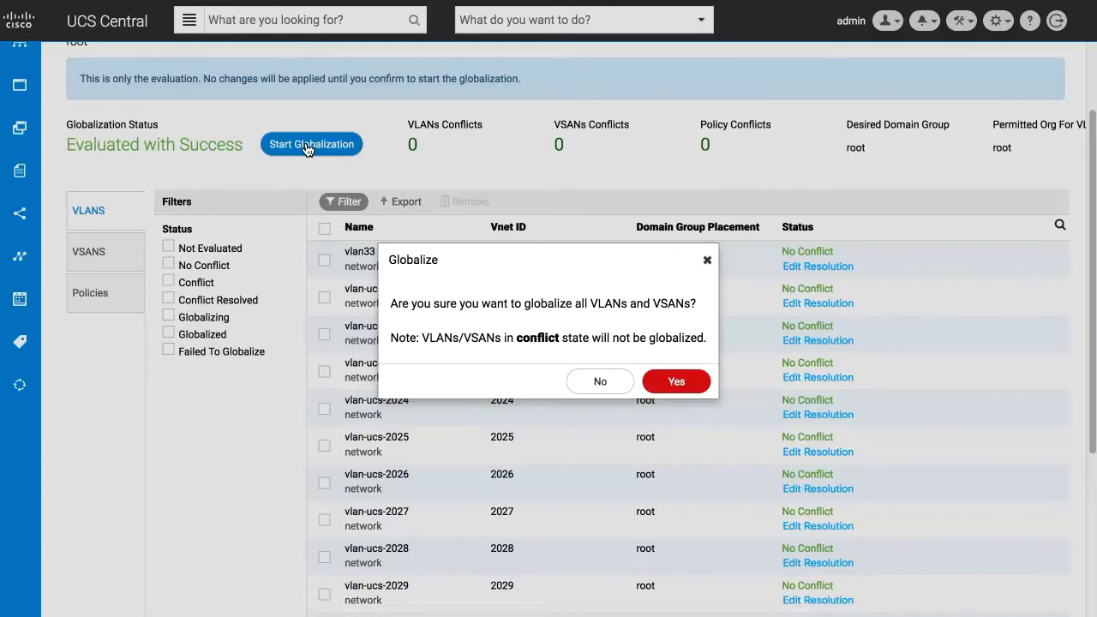
pyautogui.click(677, 381)
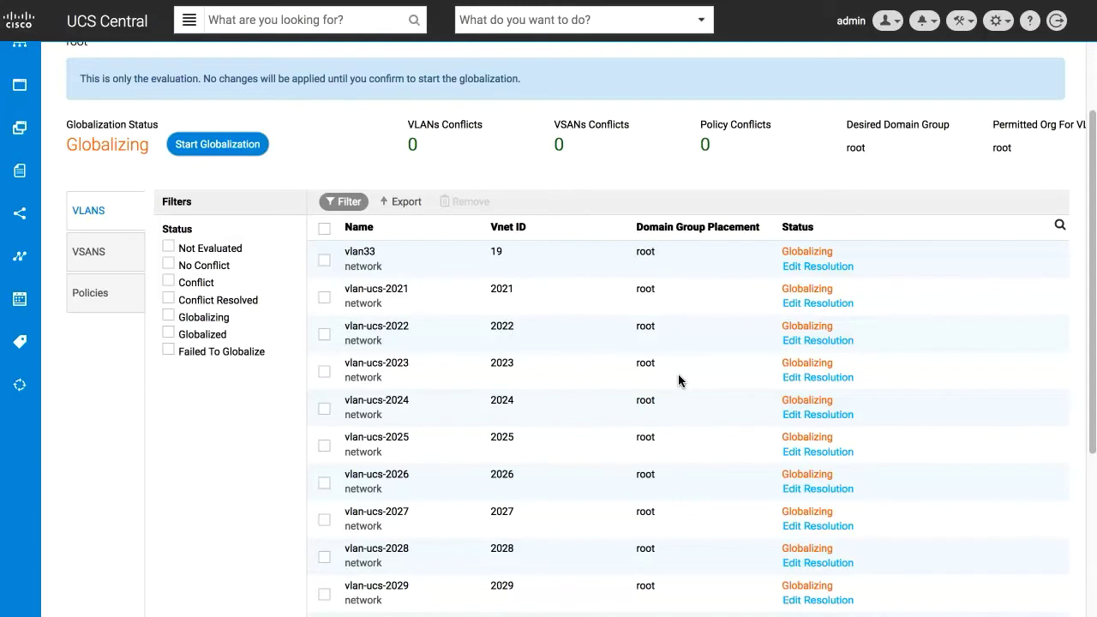
pyautogui.scroll(1, 328, 126)
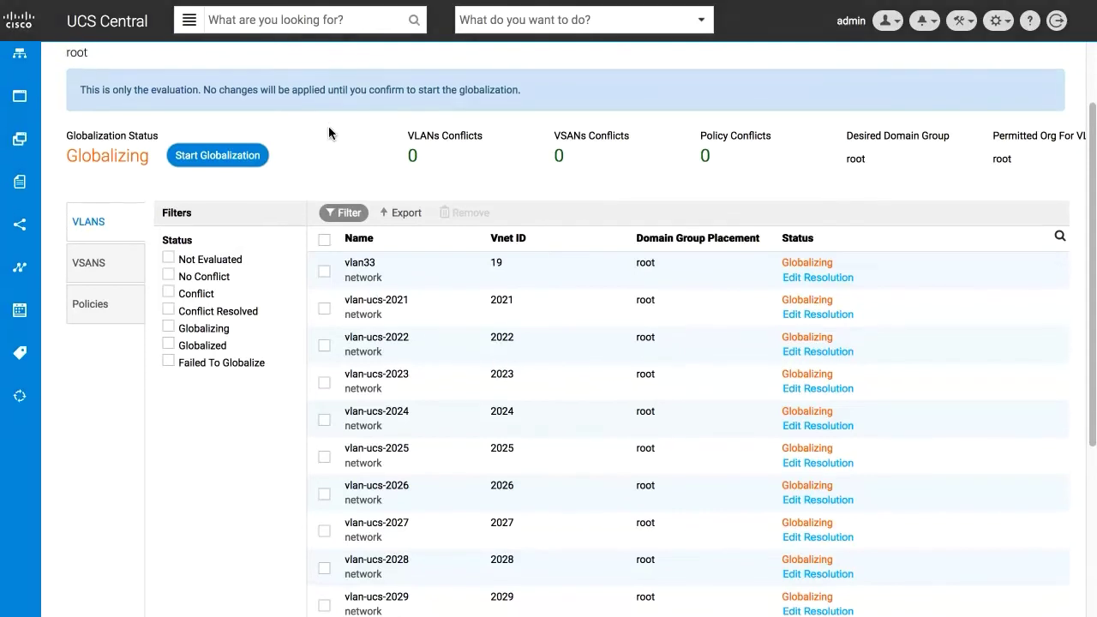
pyautogui.scroll(3, 332, 131)
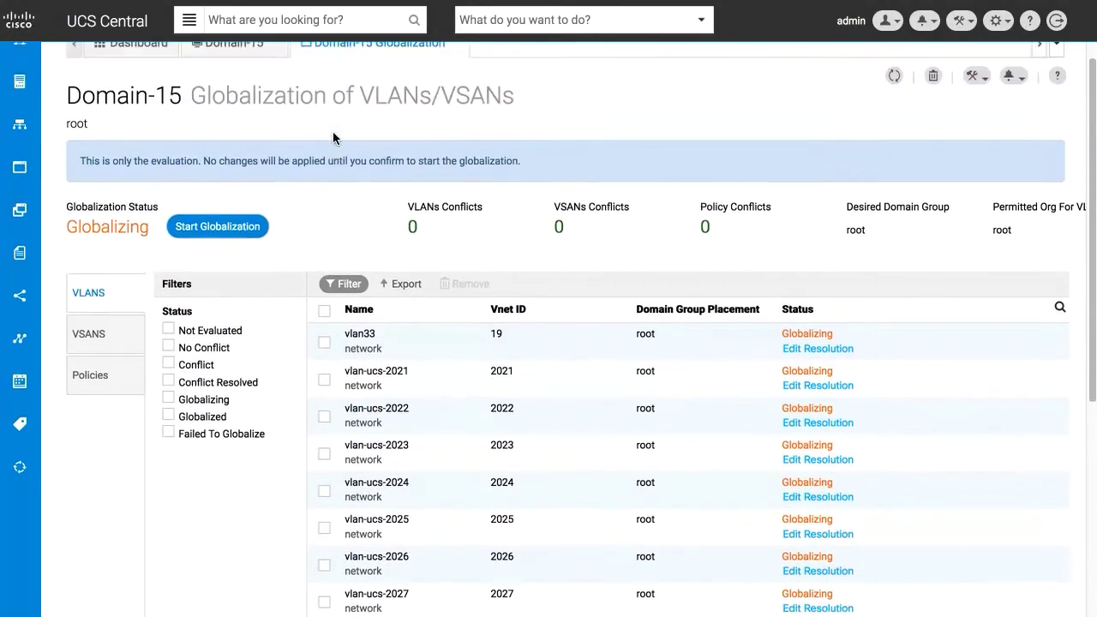
pyautogui.scroll(1, 333, 138)
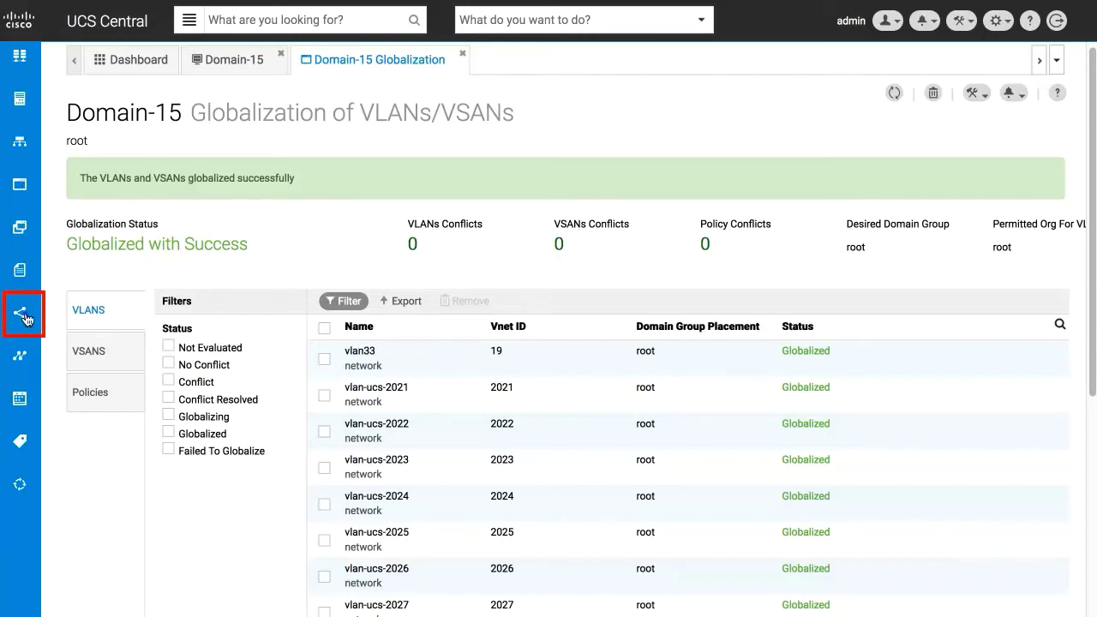
# Show the global VLANs list to confirm Domain-15's VLANs now sit under root
pyautogui.moveTo(24, 315)
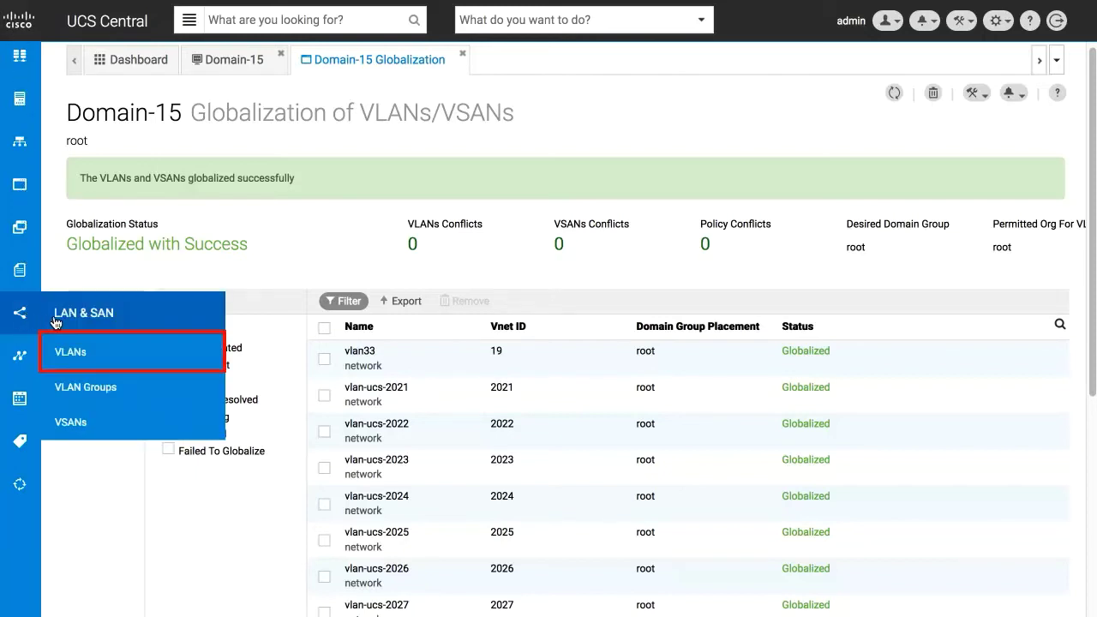
pyautogui.click(73, 352)
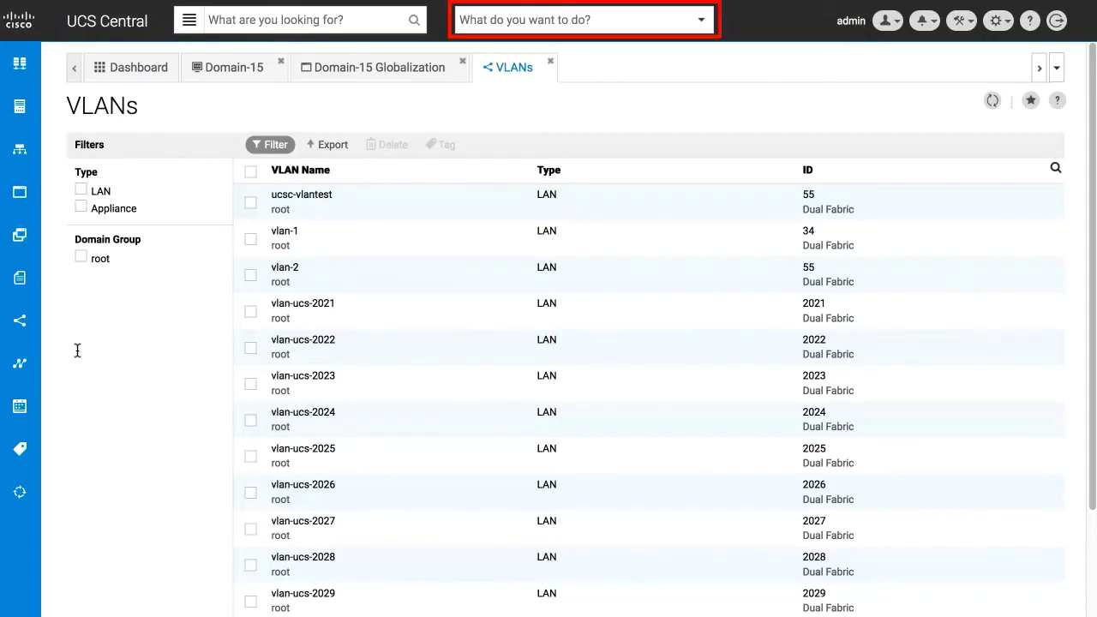
# Search 'global' and choose the Globalize Local Service Profile action
pyautogui.click(506, 21)
pyautogui.write('global')
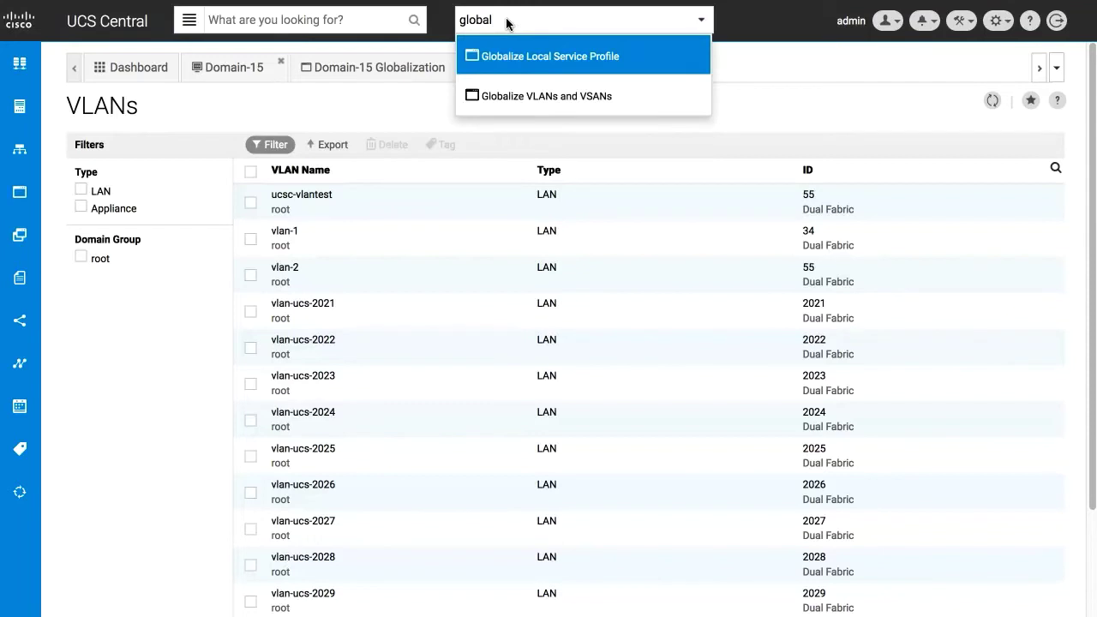
pyautogui.click(558, 58)
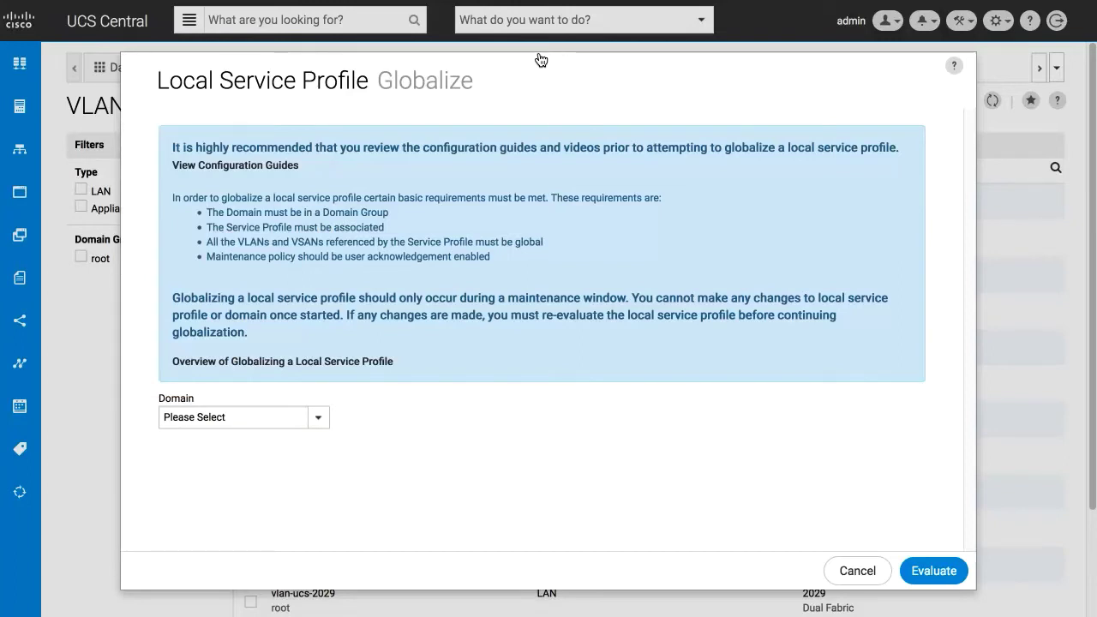
# Evaluate service profile lsp-1 on Domain-15 for globalization
pyautogui.click(272, 417)
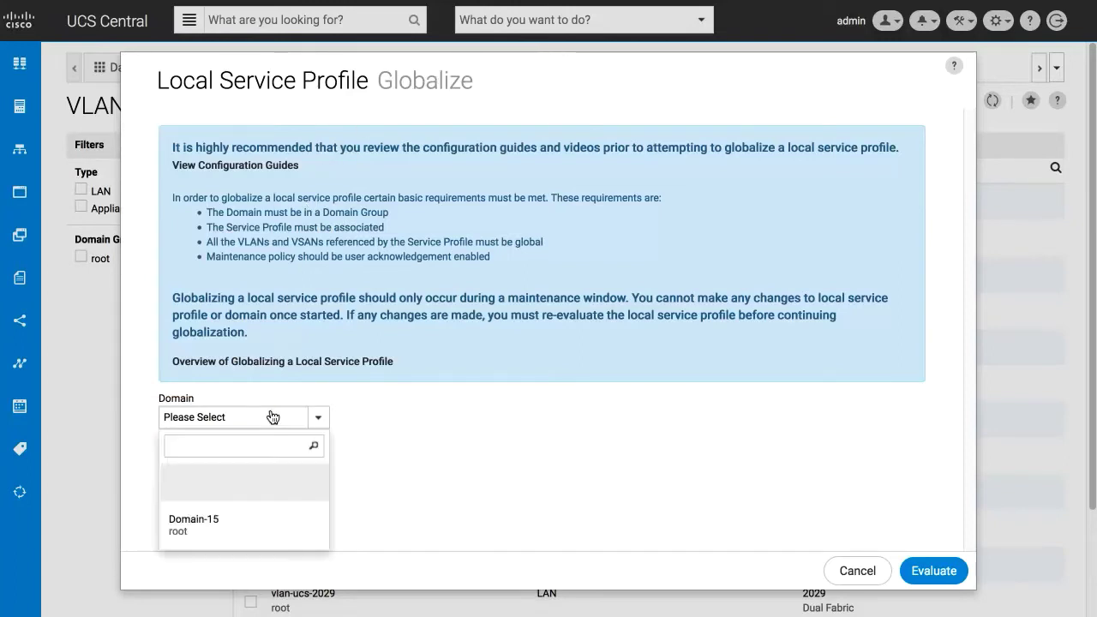
pyautogui.click(221, 525)
pyautogui.scroll(-1, 234, 523)
pyautogui.scroll(-2, 233, 522)
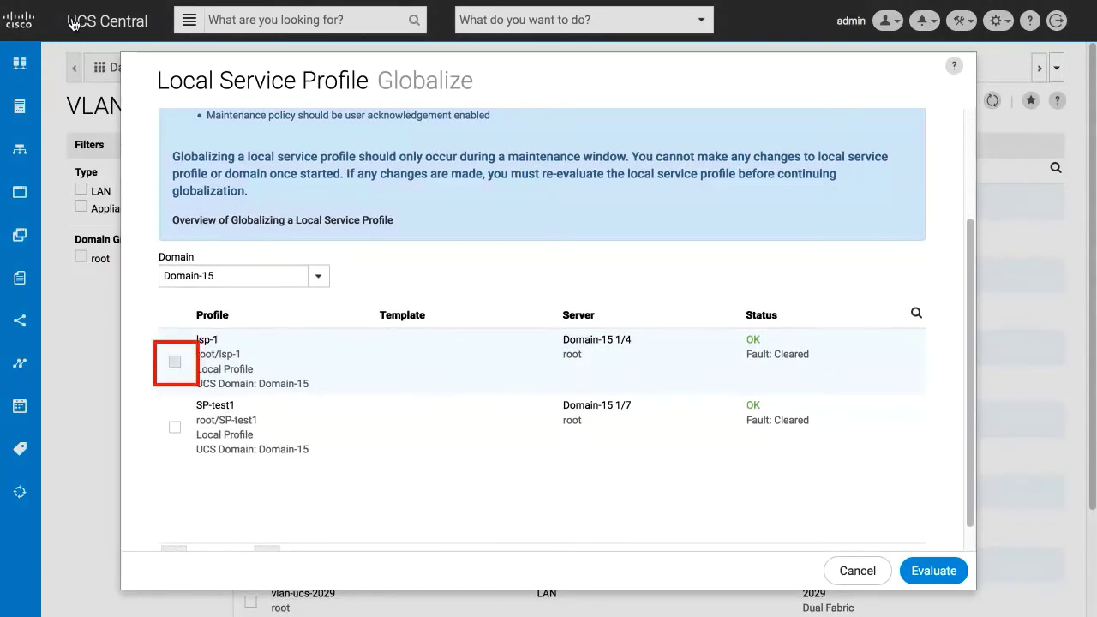
pyautogui.click(176, 364)
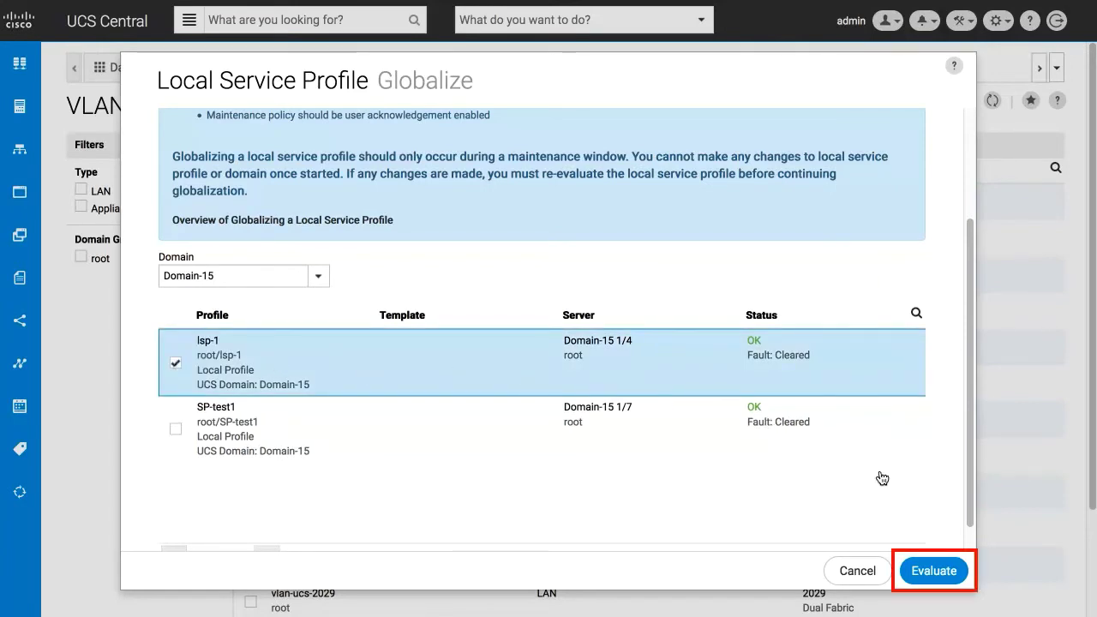
pyautogui.click(934, 571)
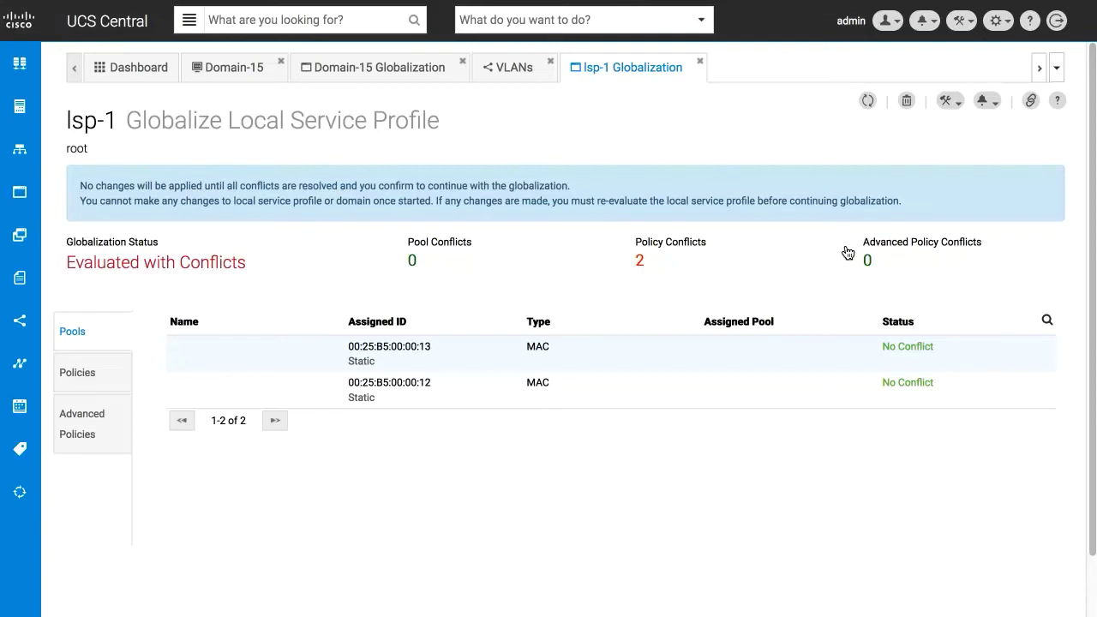
# Review lsp-1's policy conflicts and open the resolution for scrub policy my_scrub1
pyautogui.click(78, 375)
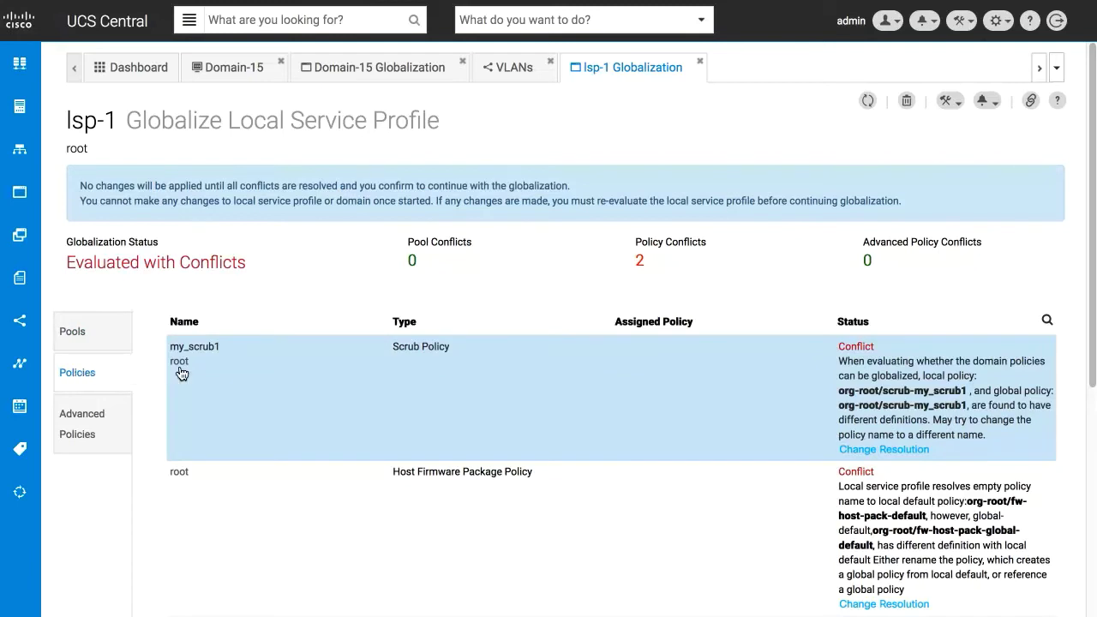
pyautogui.scroll(-1, 235, 364)
pyautogui.scroll(-1, 249, 367)
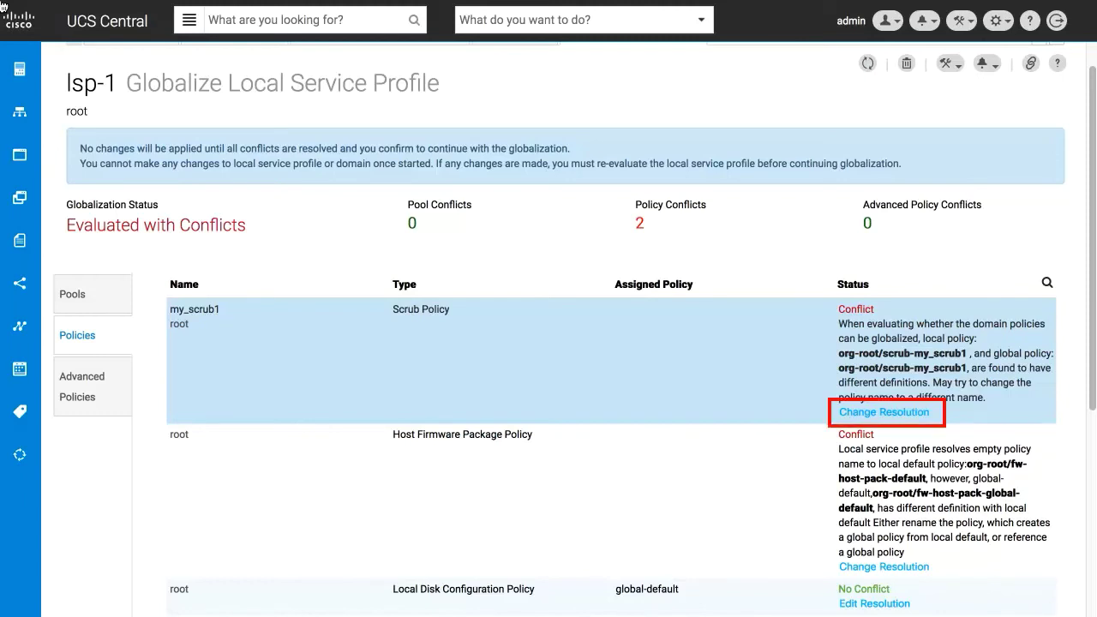
pyautogui.click(874, 413)
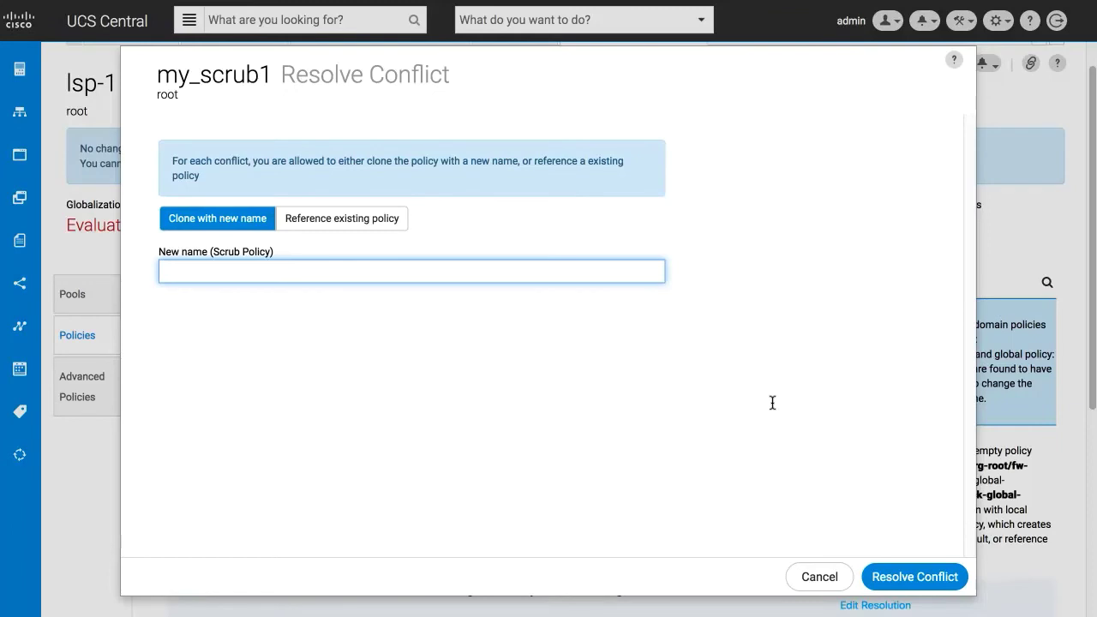
# Resolve the my_scrub1 conflict by cloning it under the new name global_my_scrub
pyautogui.click(633, 272)
pyautogui.write('global_my_scrub')
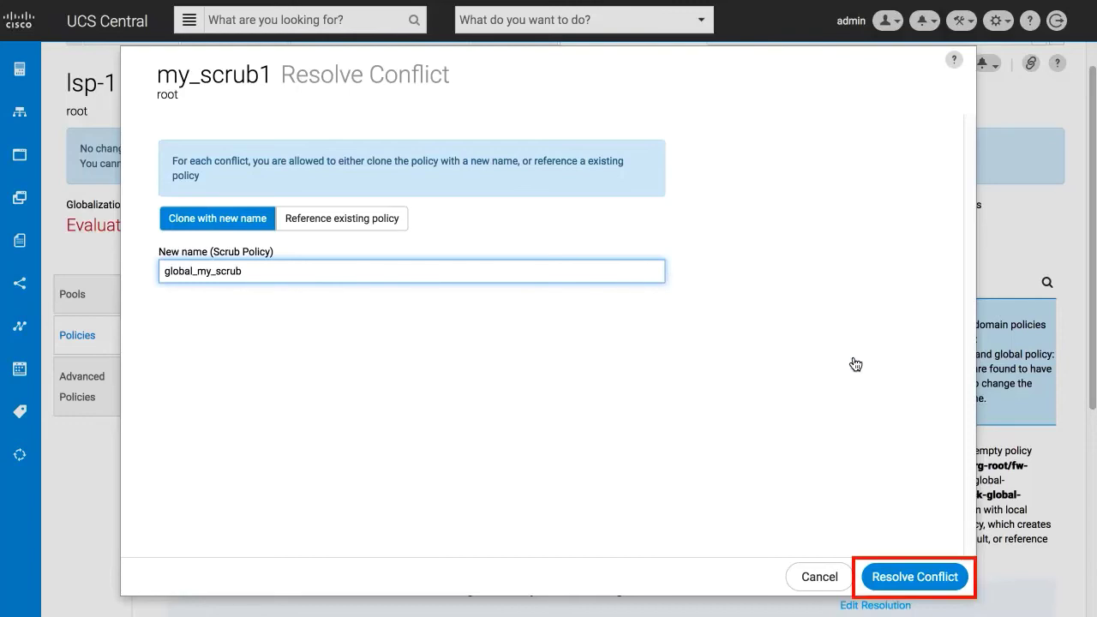
pyautogui.click(916, 581)
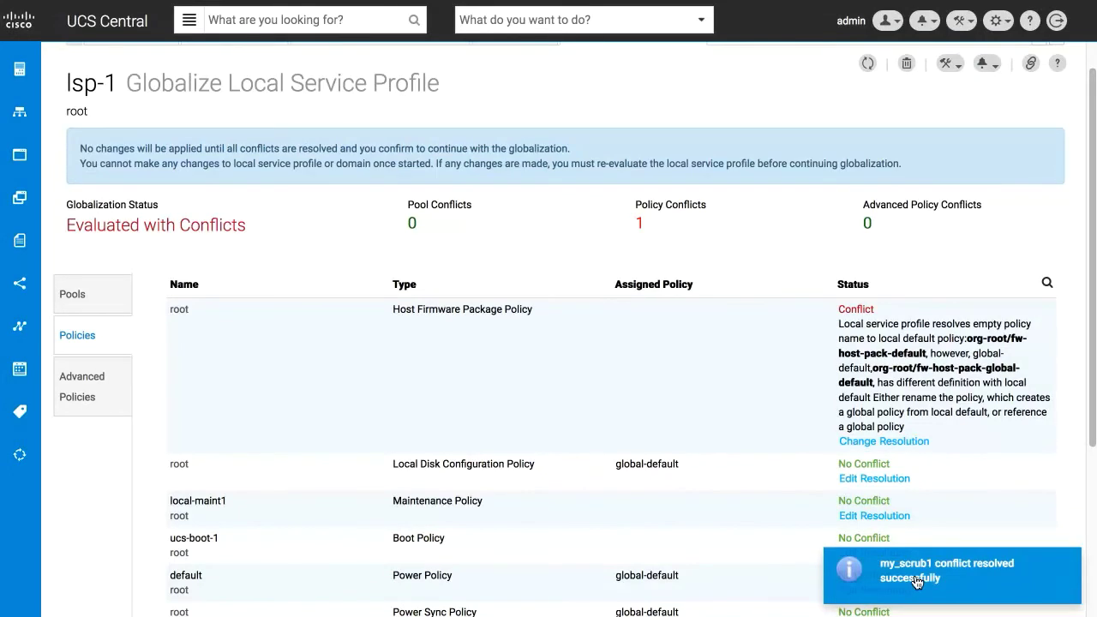
# Resolve the Host Firmware Package conflict by referencing the existing global-default policy
pyautogui.click(876, 444)
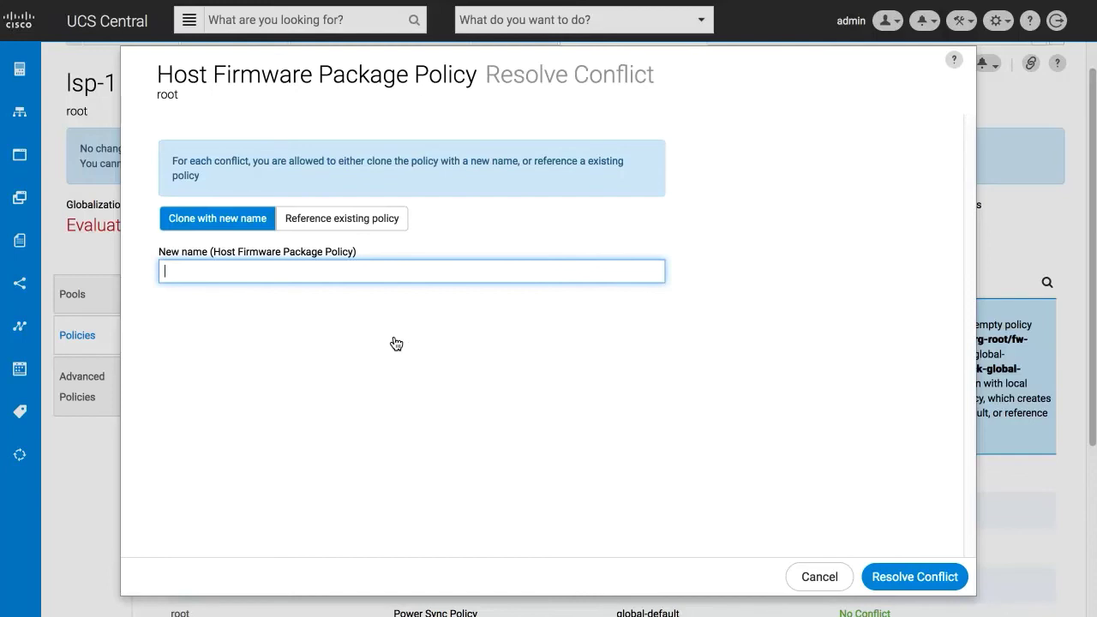
pyautogui.click(343, 221)
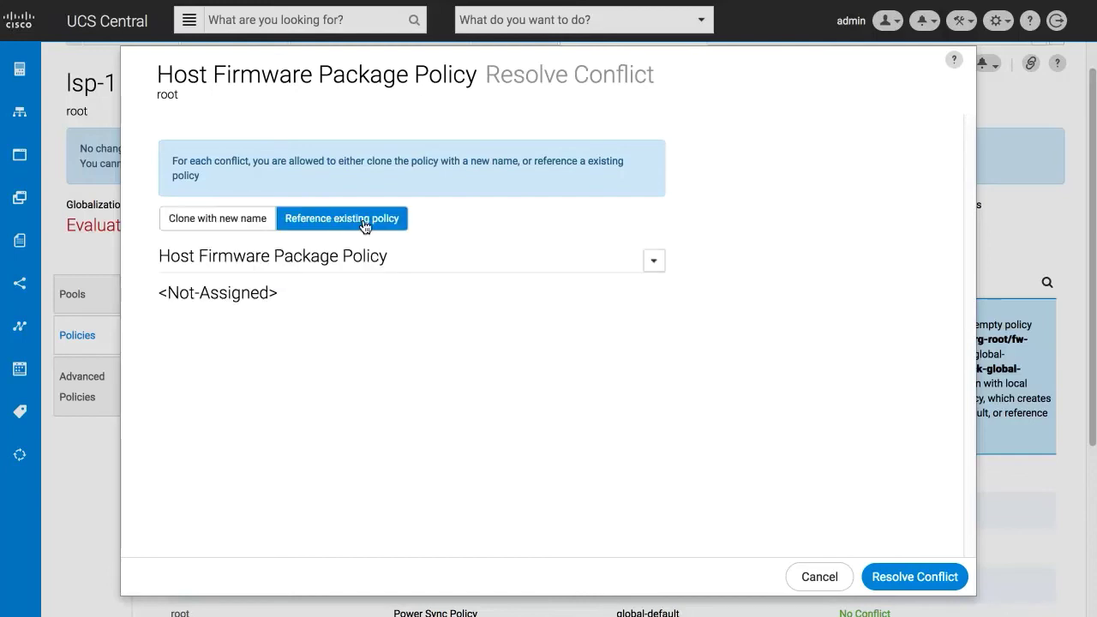
pyautogui.click(655, 264)
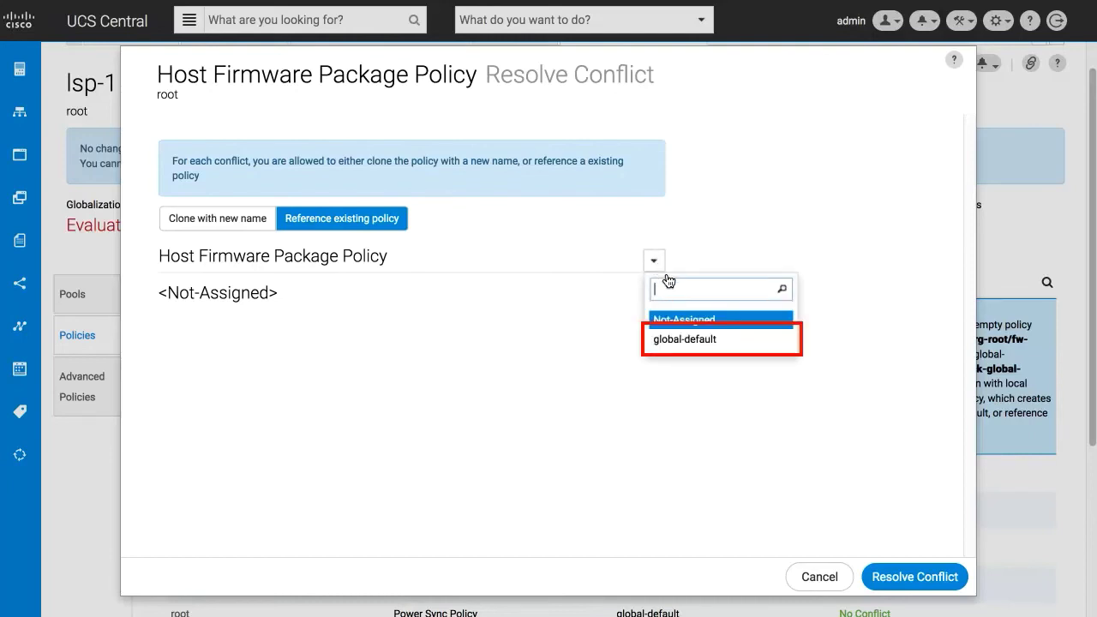
pyautogui.click(675, 341)
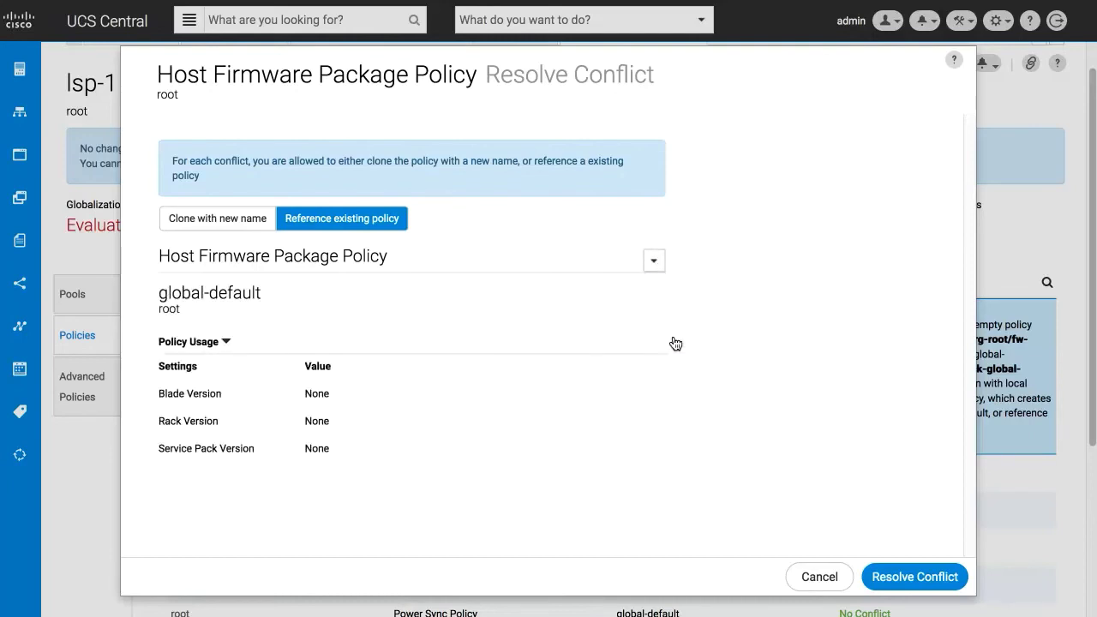
pyautogui.click(916, 577)
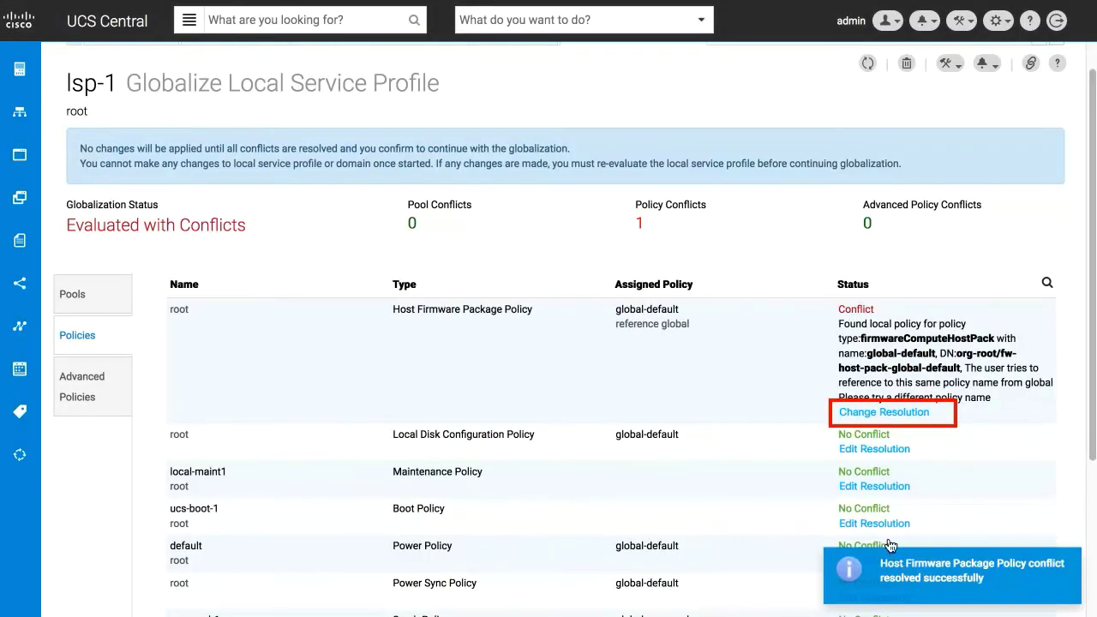
# Change the resolution to cloning under the new name global-HFP1 and apply it
pyautogui.click(880, 414)
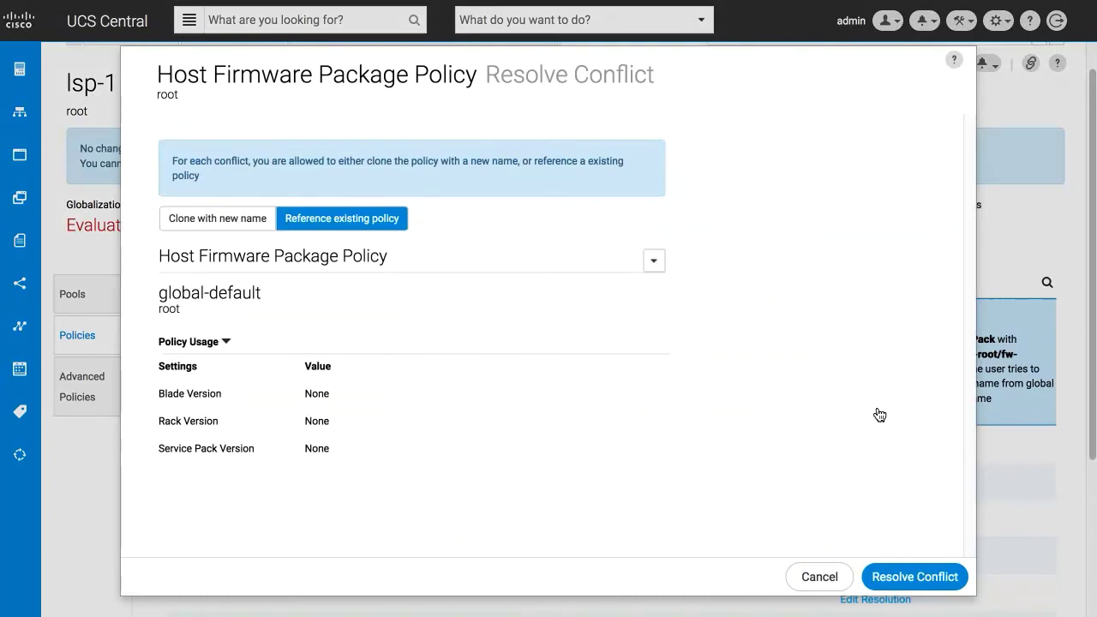
pyautogui.click(201, 217)
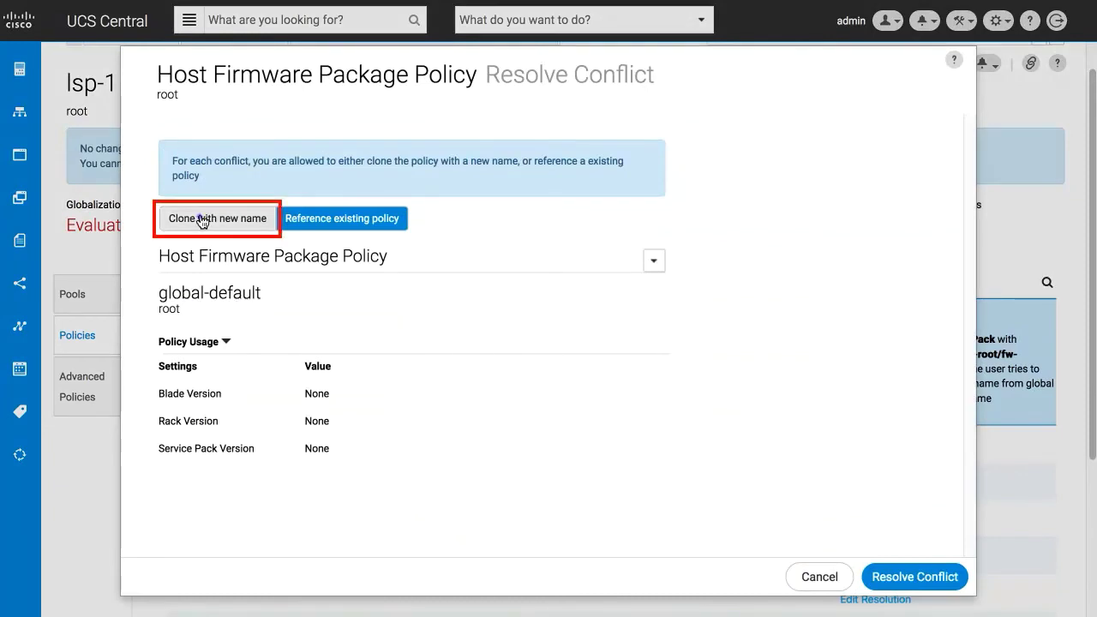
pyautogui.click(271, 272)
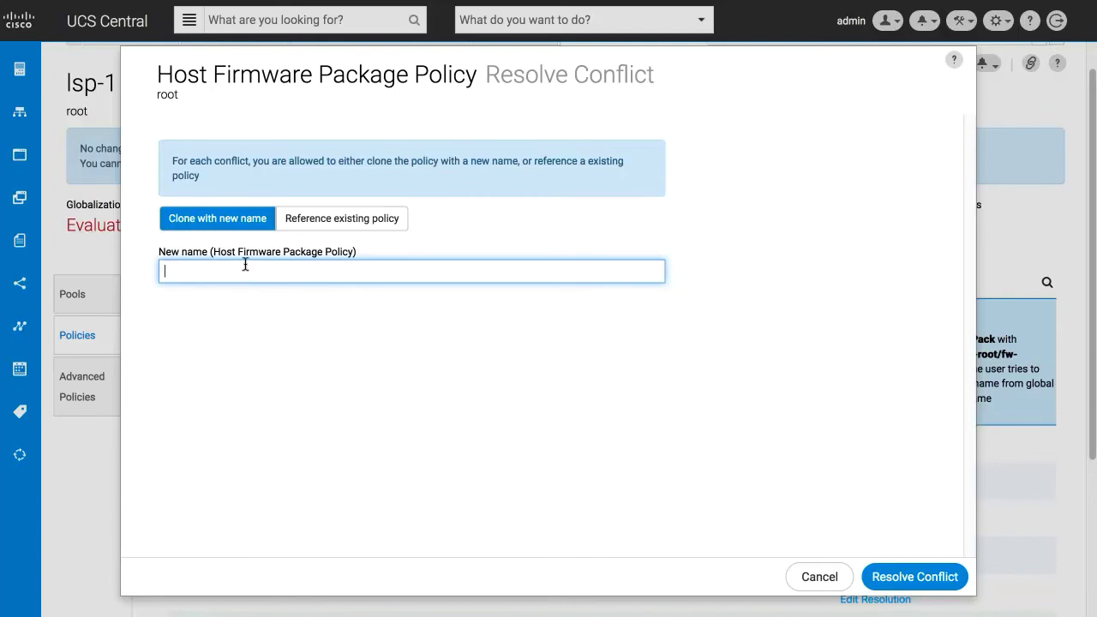
pyautogui.write('global-HFP1')
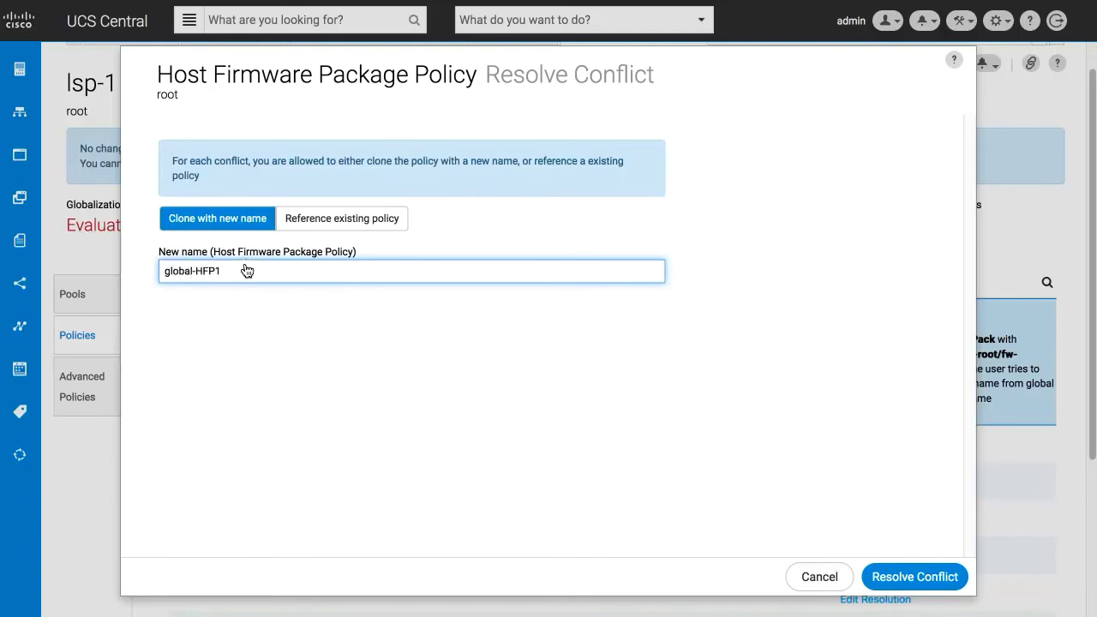
pyautogui.click(923, 577)
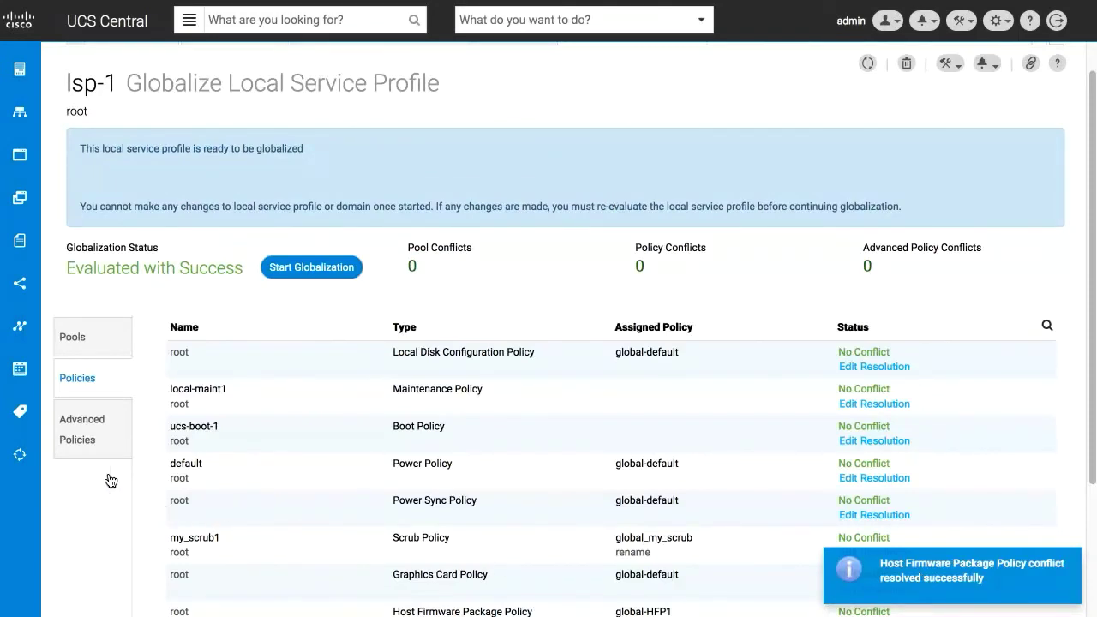
# Review lsp-1's Advanced Policies tab, confirming zero advanced policy conflicts
pyautogui.click(84, 437)
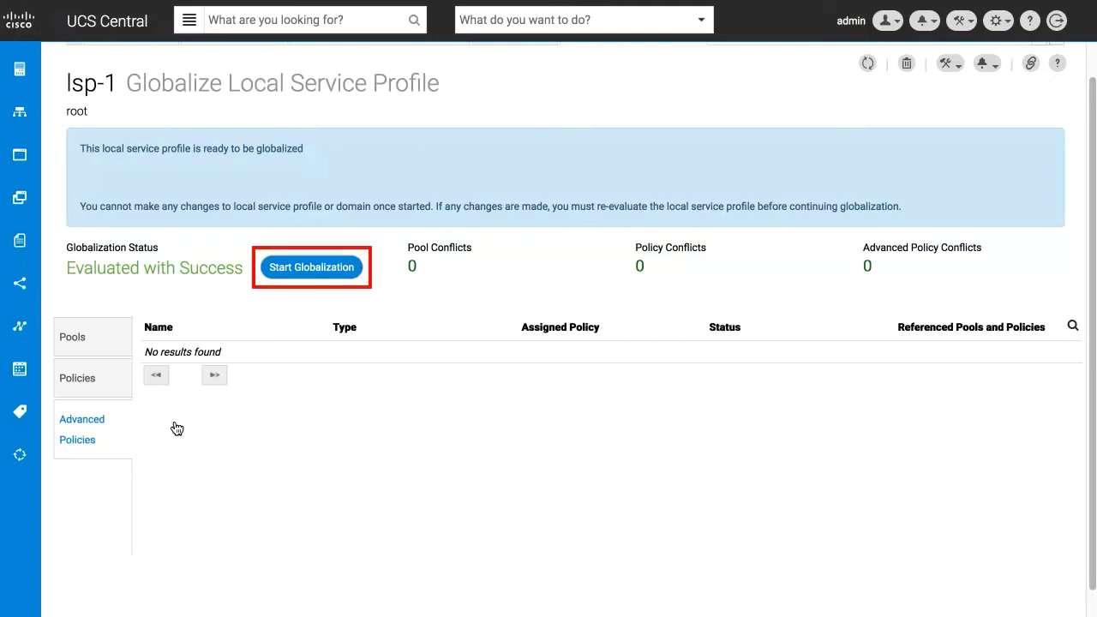
# Start and confirm globalization of lsp-1, then view its Configuration Status at 30%
pyautogui.click(306, 268)
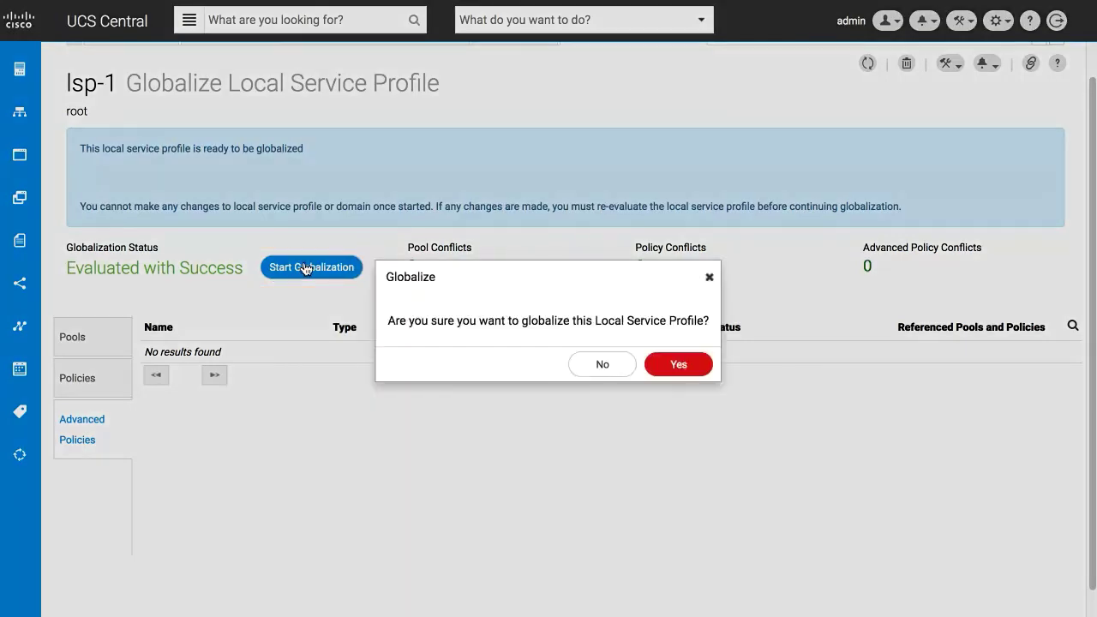
pyautogui.click(678, 366)
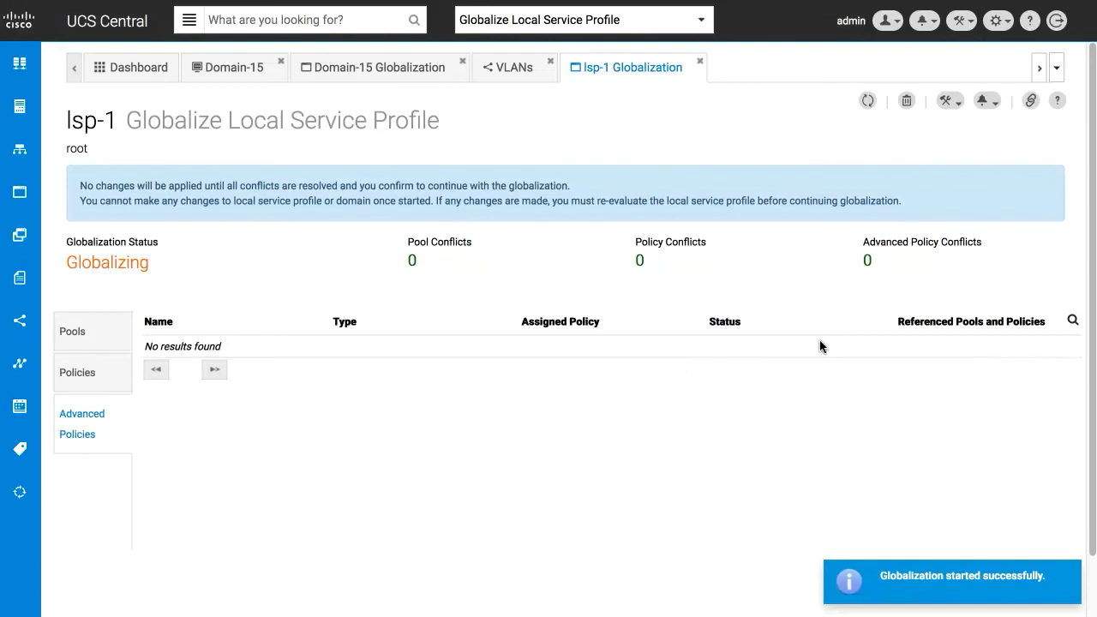
pyautogui.click(987, 103)
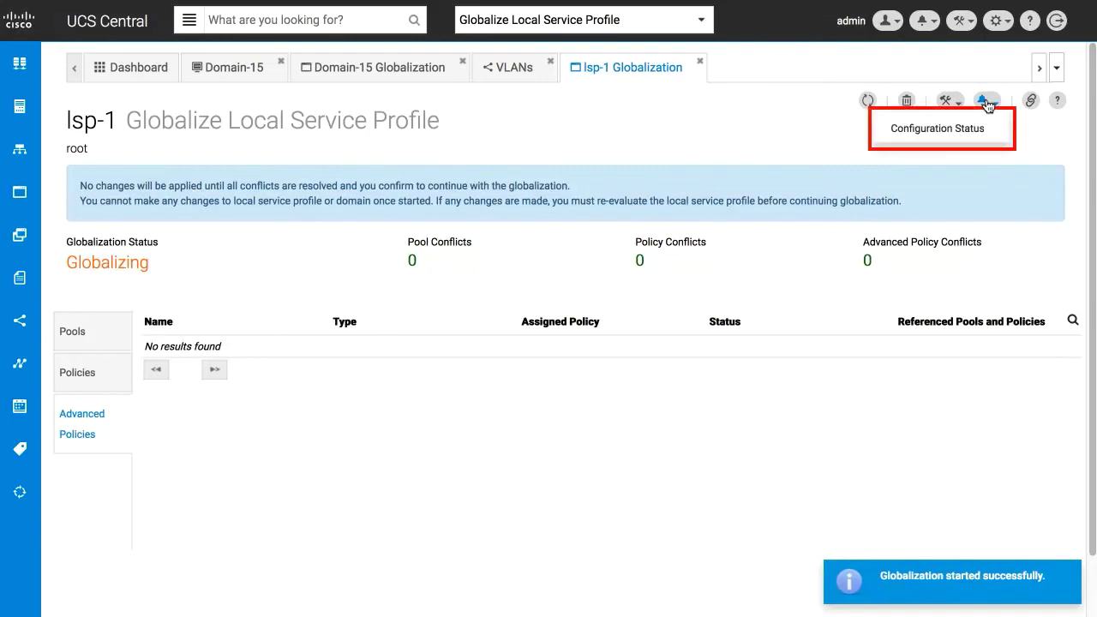
pyautogui.click(936, 128)
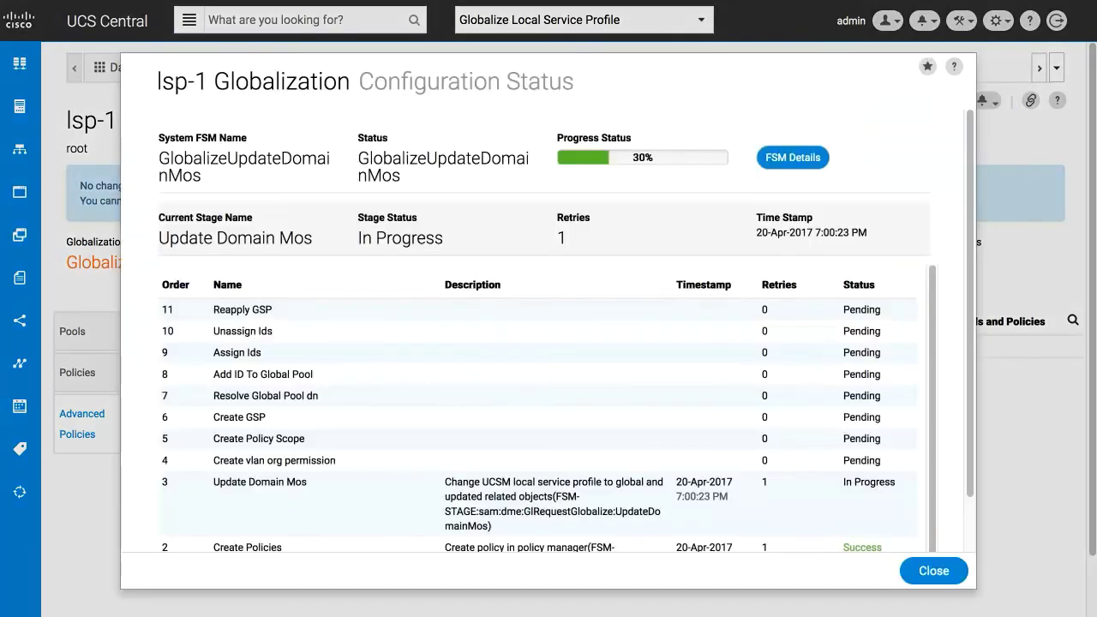